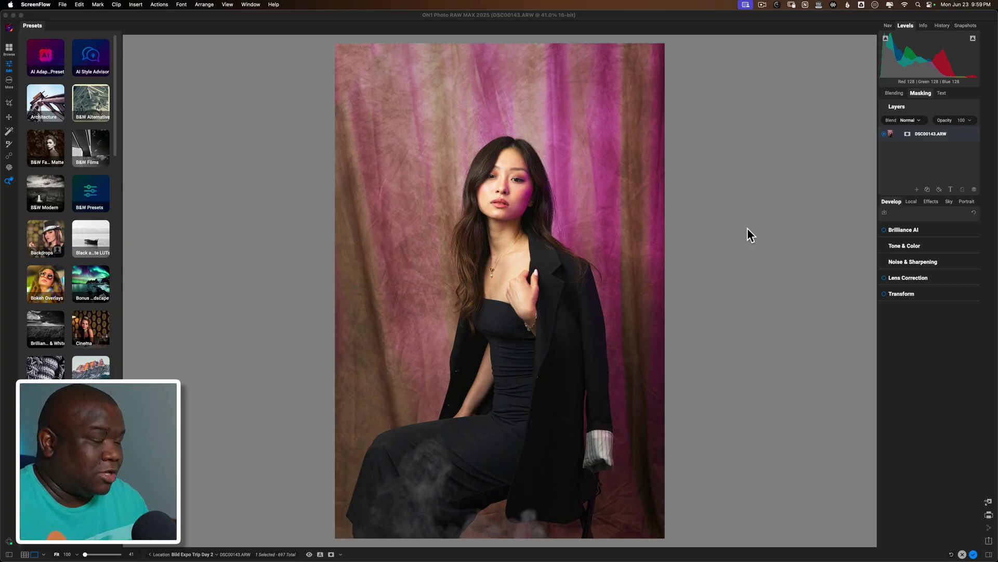
Bring the DSC00143.ARW portrait forward and preview it against its unedited original.
left_click(747, 228)
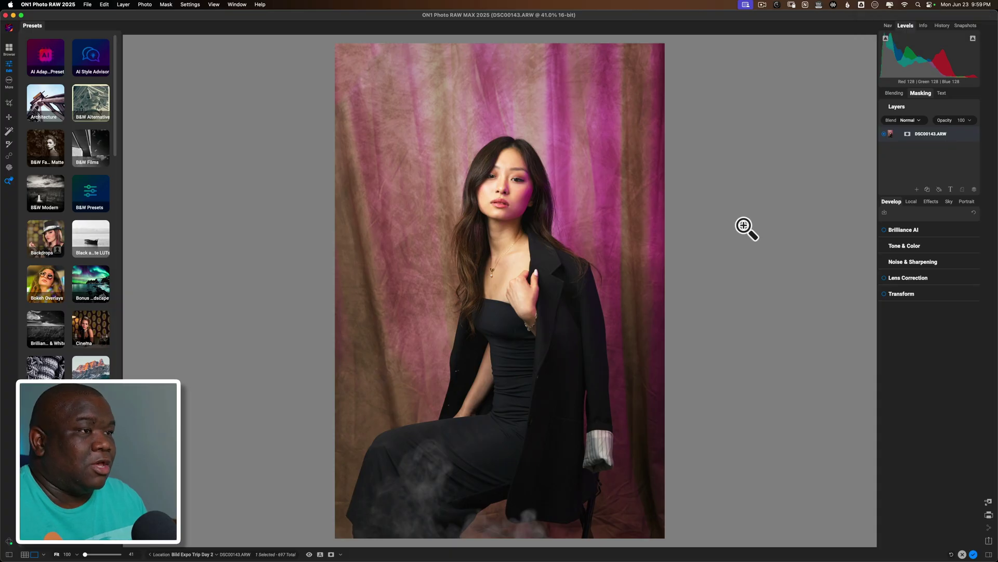
key("p")
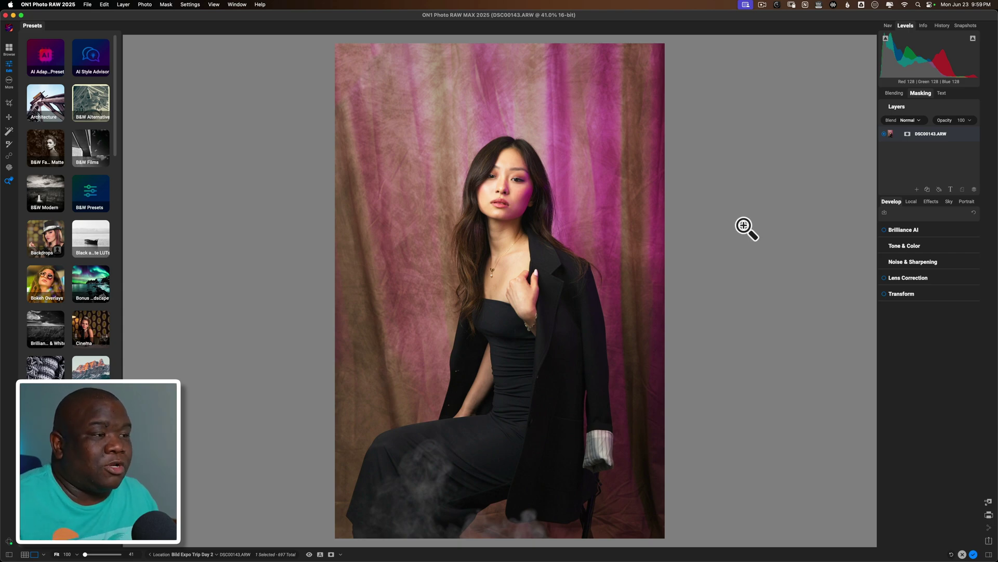
left_click(528, 196)
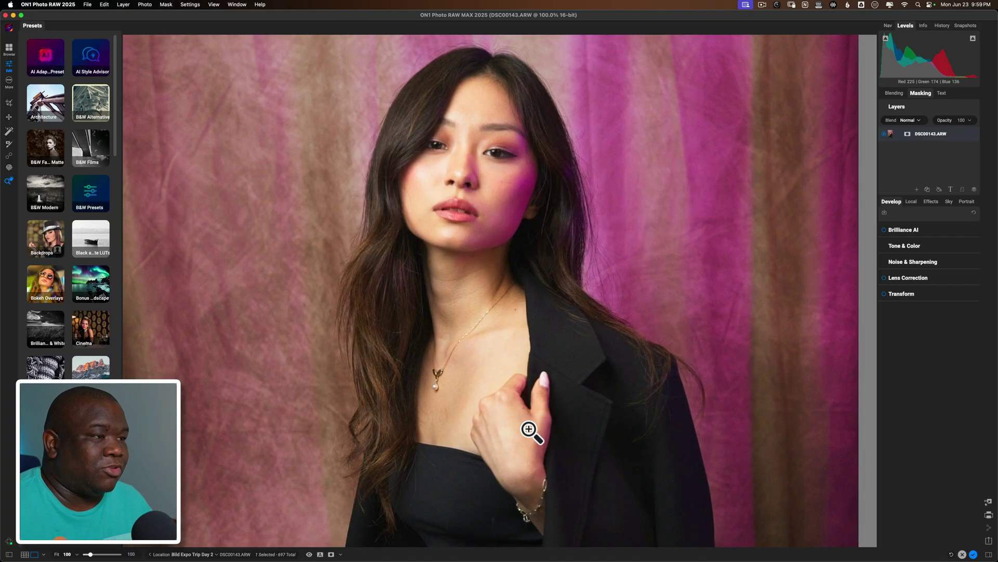
left_click(502, 186)
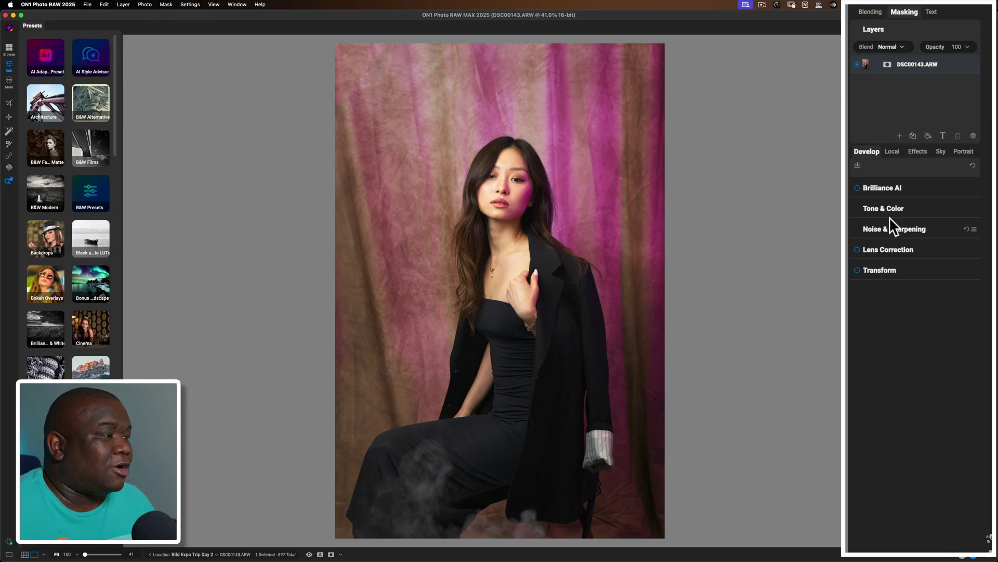
Preview ON1 Vivid, ON1 Neutral and Camera Portrait profiles, then apply Camera Standard.
left_click(887, 208)
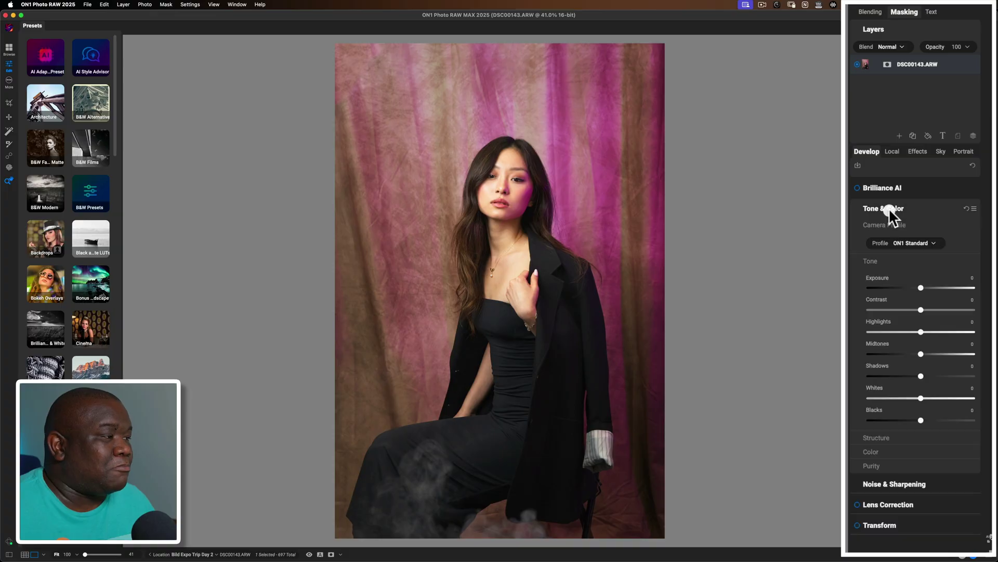
left_click(907, 241)
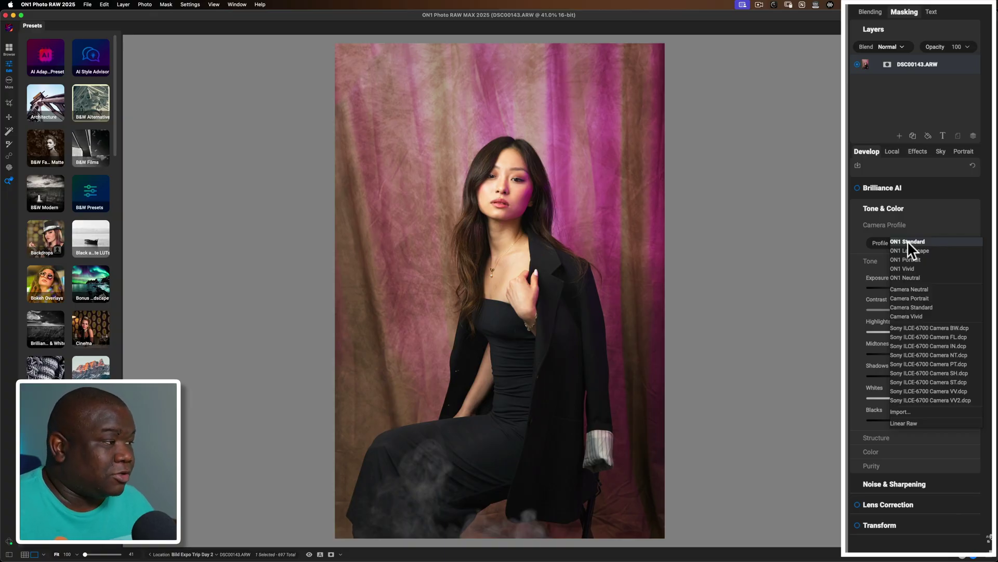
key("Down")
key("Down")
key("Down")
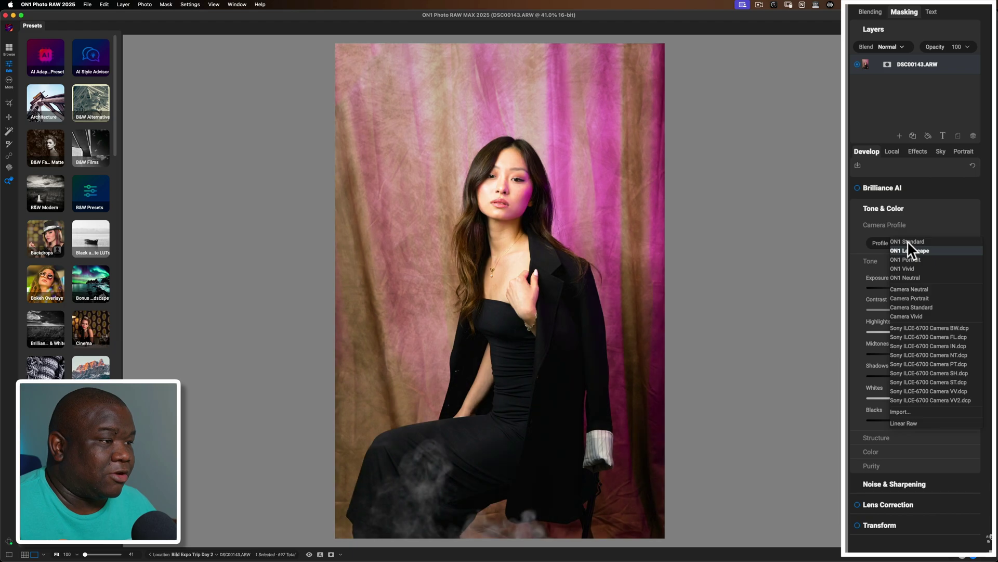
key("Down")
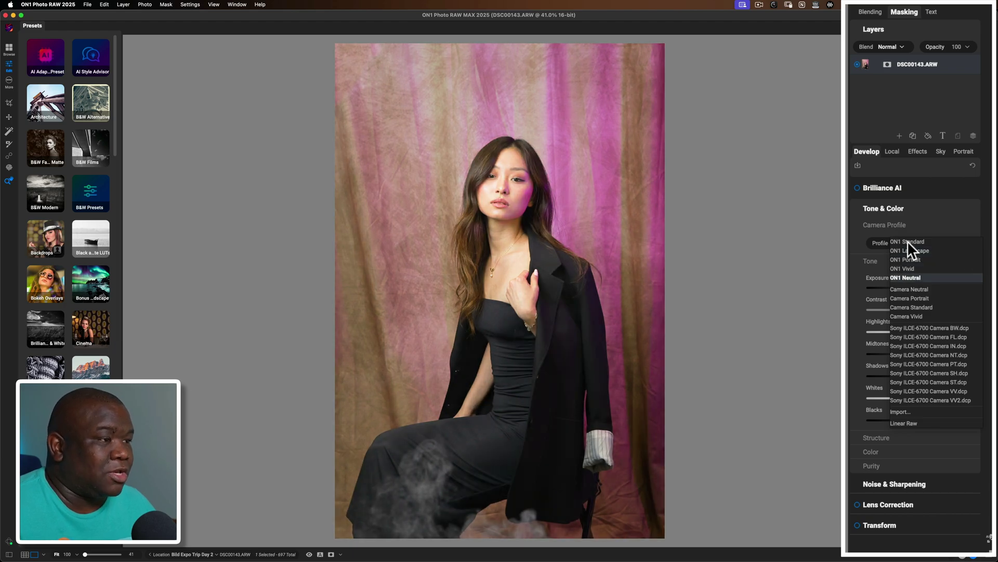
key("Up")
key("Down")
key("Down")
key("Down")
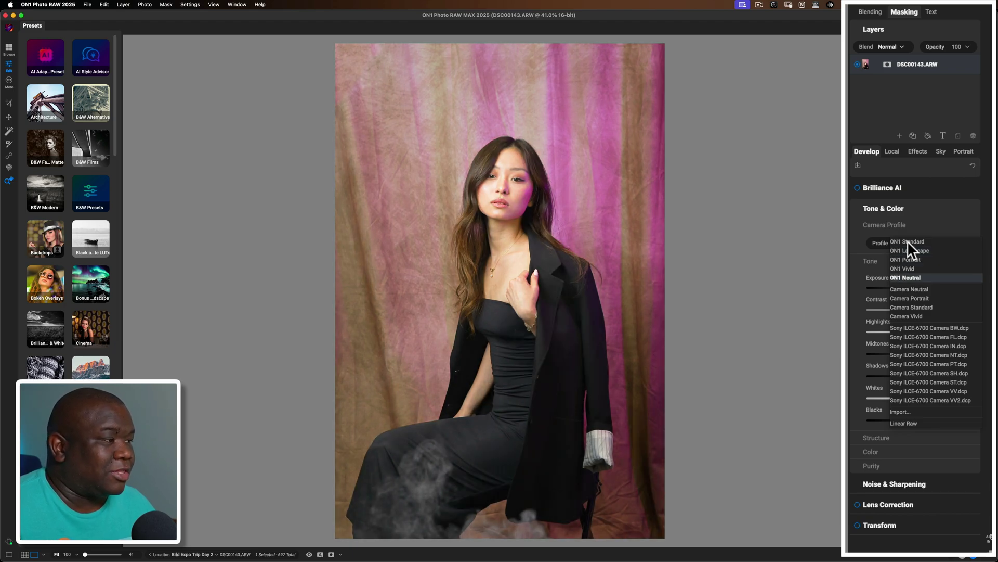
key("Down")
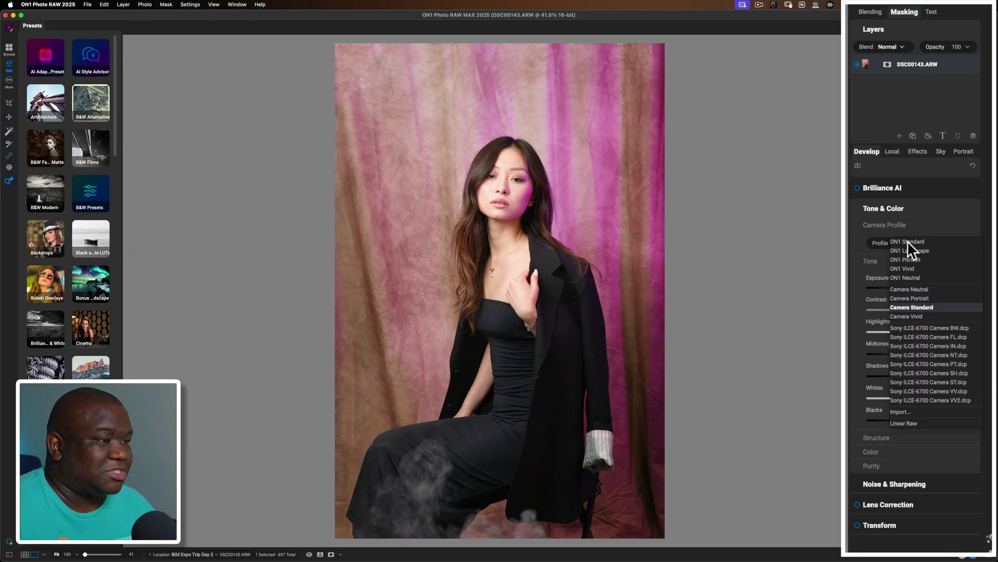
key("Return")
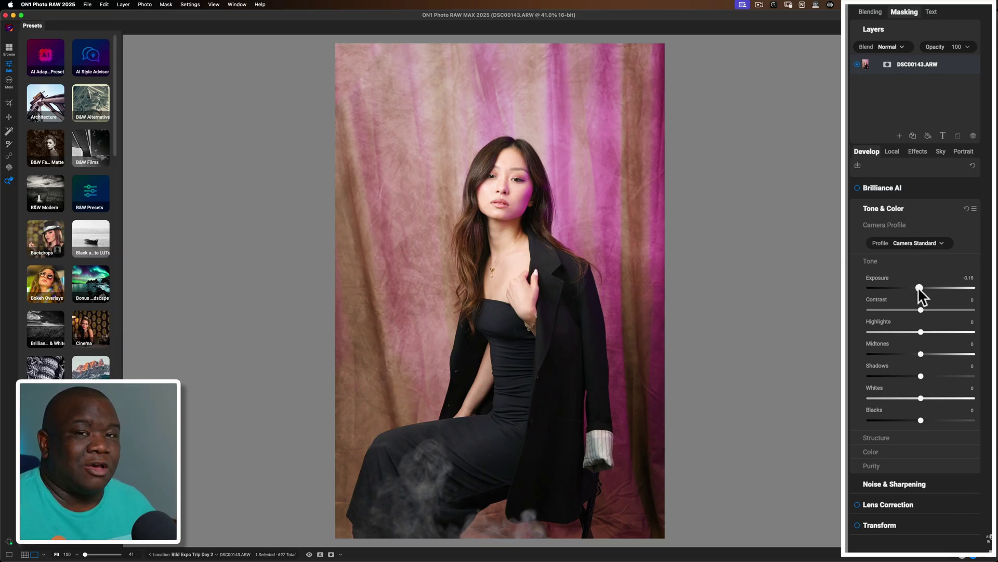
Lower Exposure to about -1.7 and collapse the Tone section.
left_click_drag(918, 286, 901, 286)
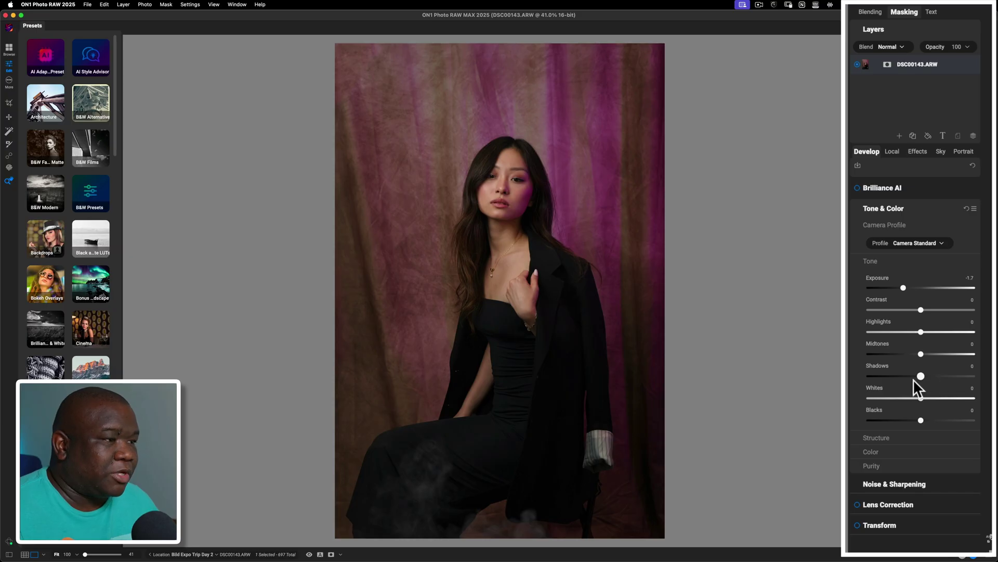
left_click(877, 264)
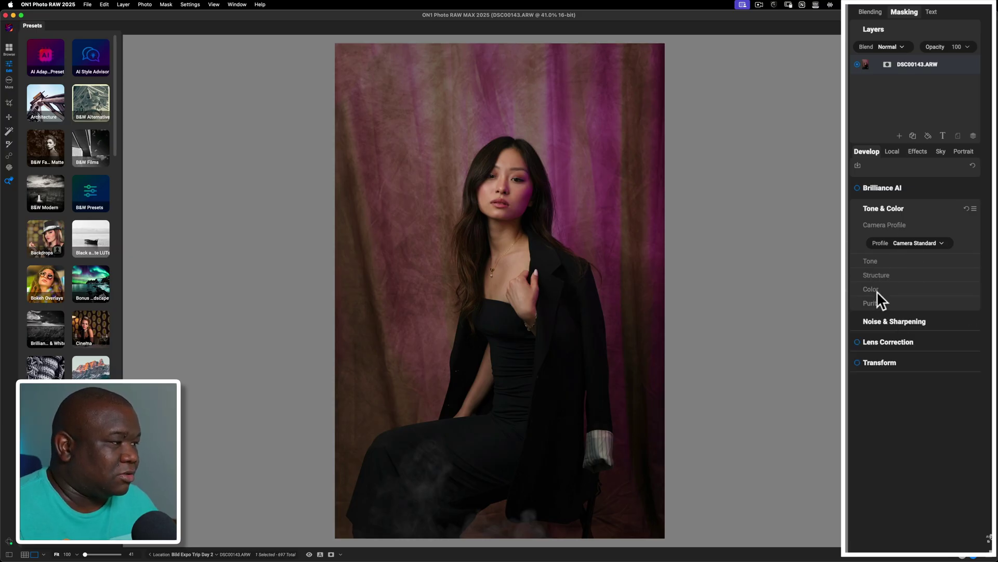
Raise Vibrance to 16 in the Color section and compare with the unedited original.
left_click(878, 290)
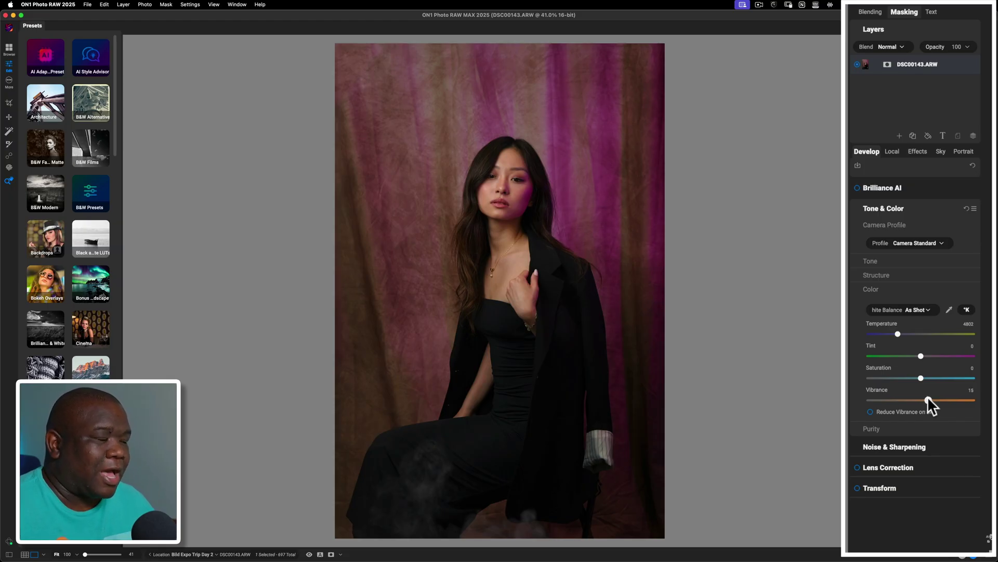
left_click(929, 398)
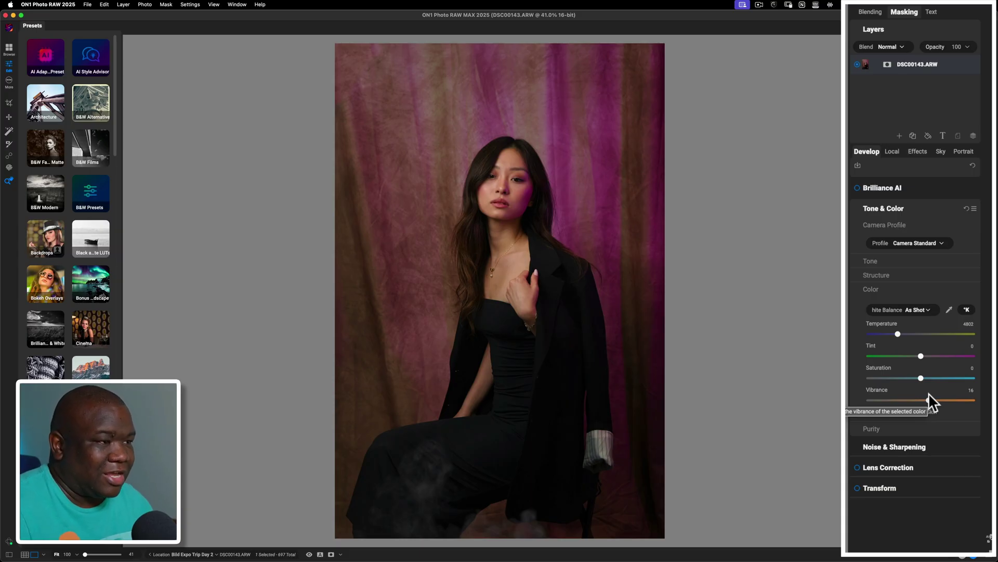
key("backslash")
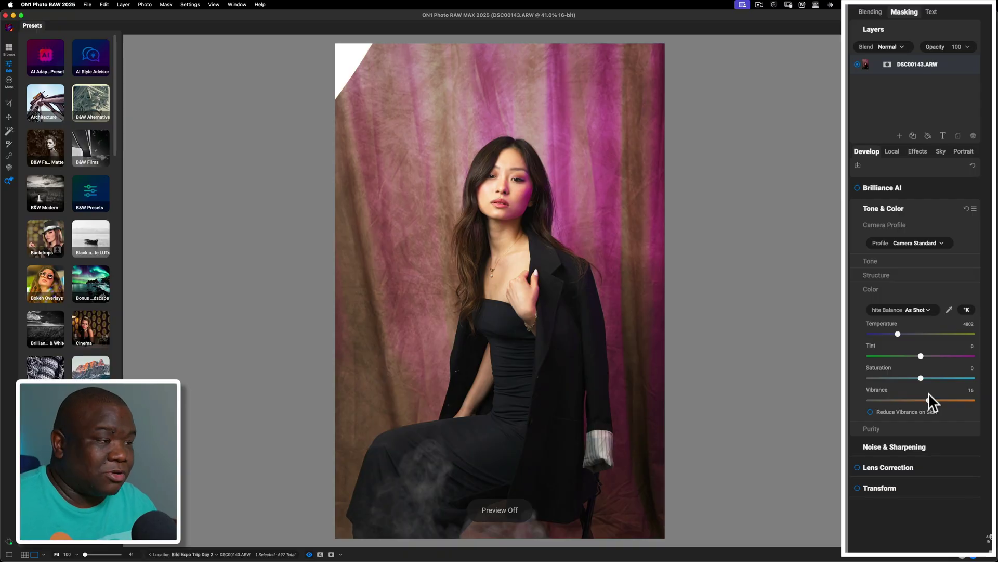
key("backslash")
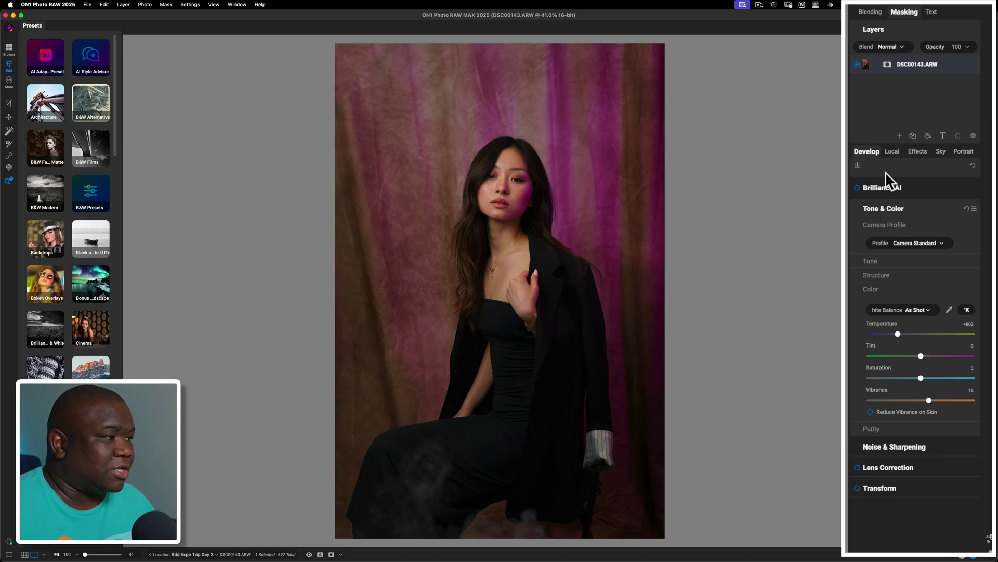
Add a local adjustment layer with Exposure at +0.3 and compare it against the photo without it.
left_click(889, 151)
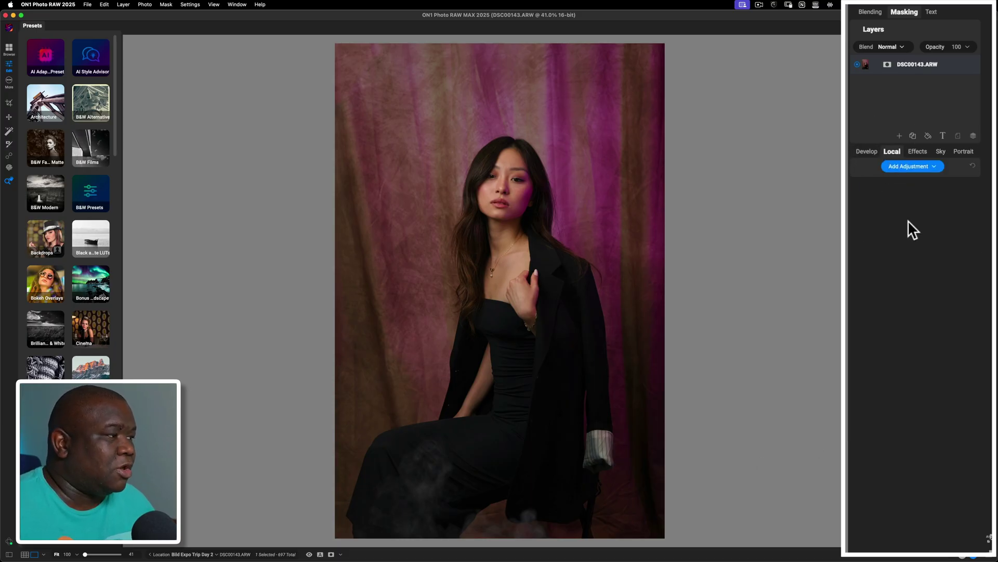
left_click(907, 167)
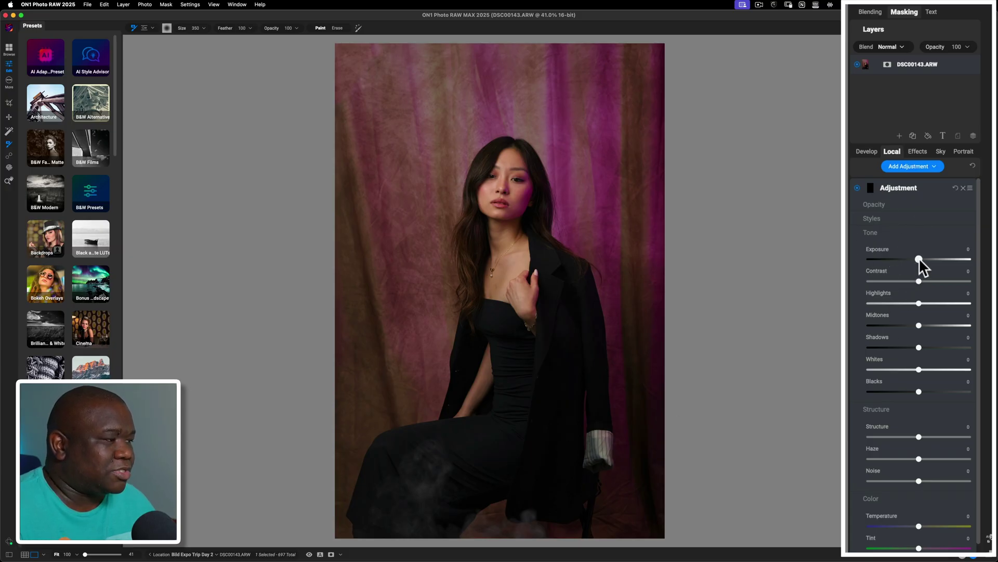
left_click_drag(919, 259, 922, 258)
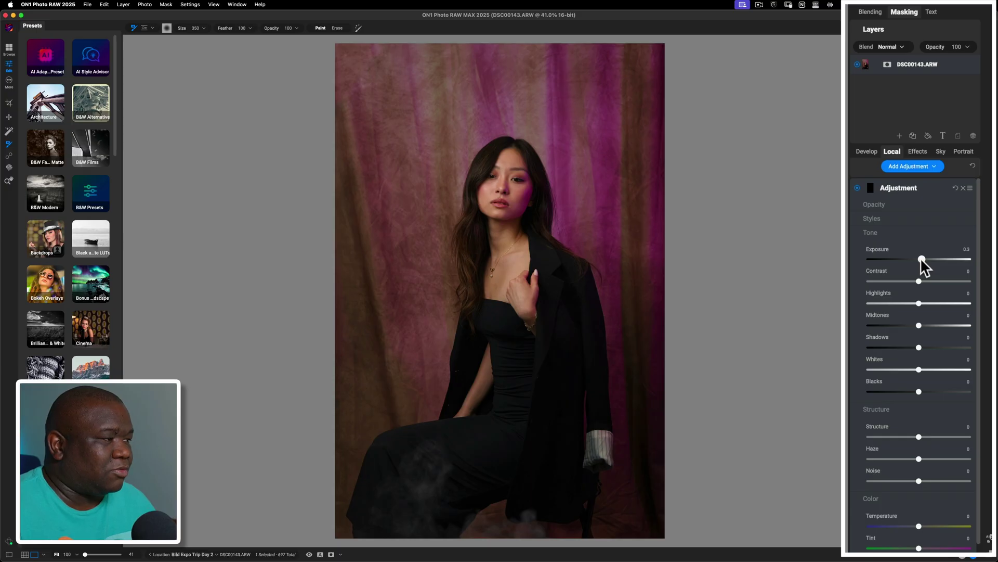
left_click(921, 258)
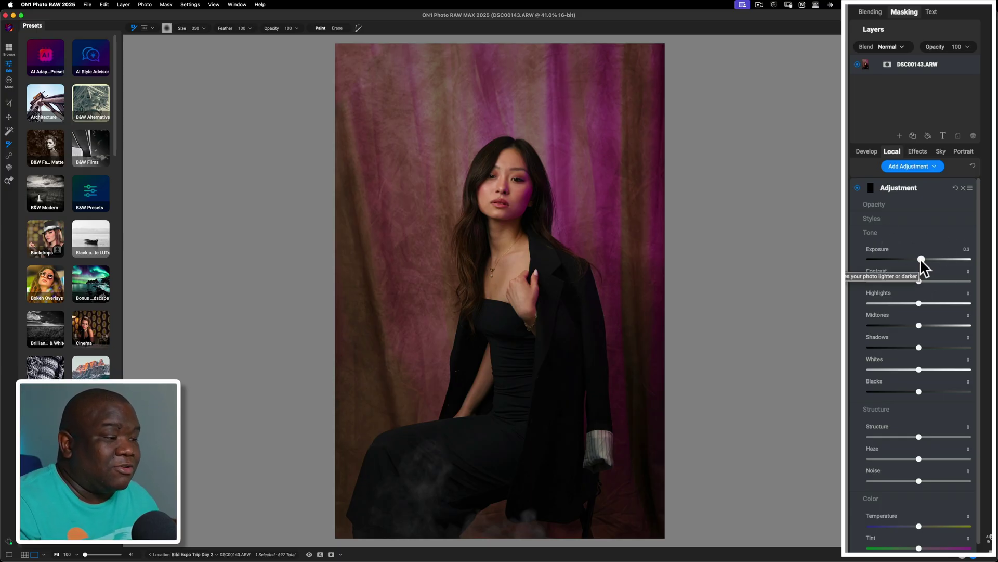
key("backslash")
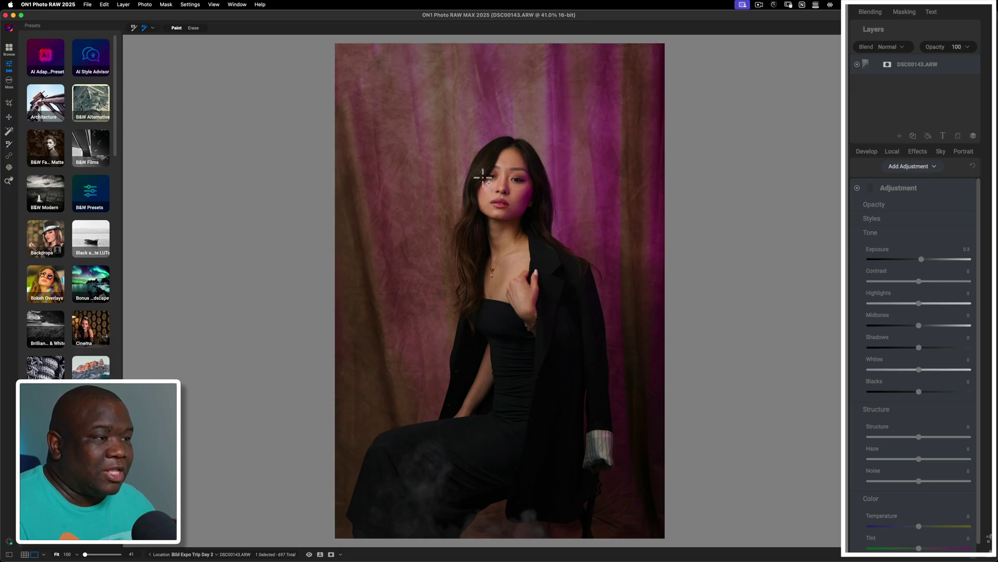
AI Quick Mask the woman's hair, lapel, jacket, dress and legs, then hide the mask overlay.
mouse_move(482, 177)
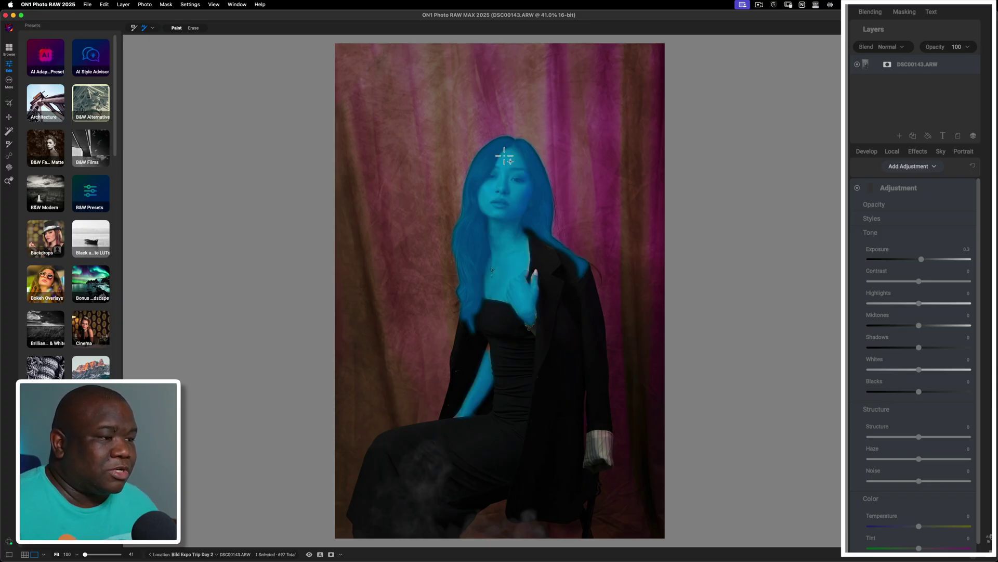
left_click(504, 156)
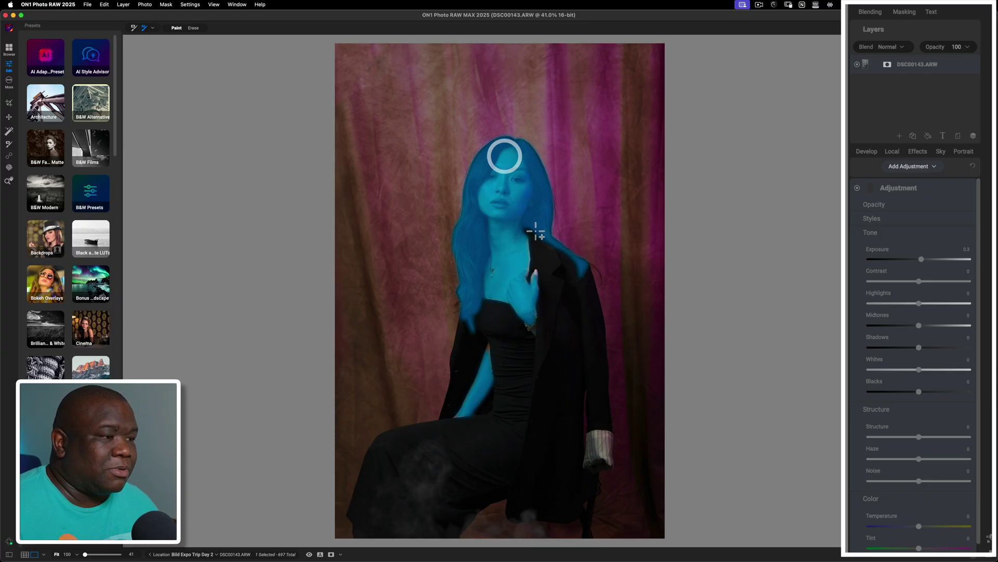
left_click(550, 283)
left_click_drag(425, 111, 707, 557)
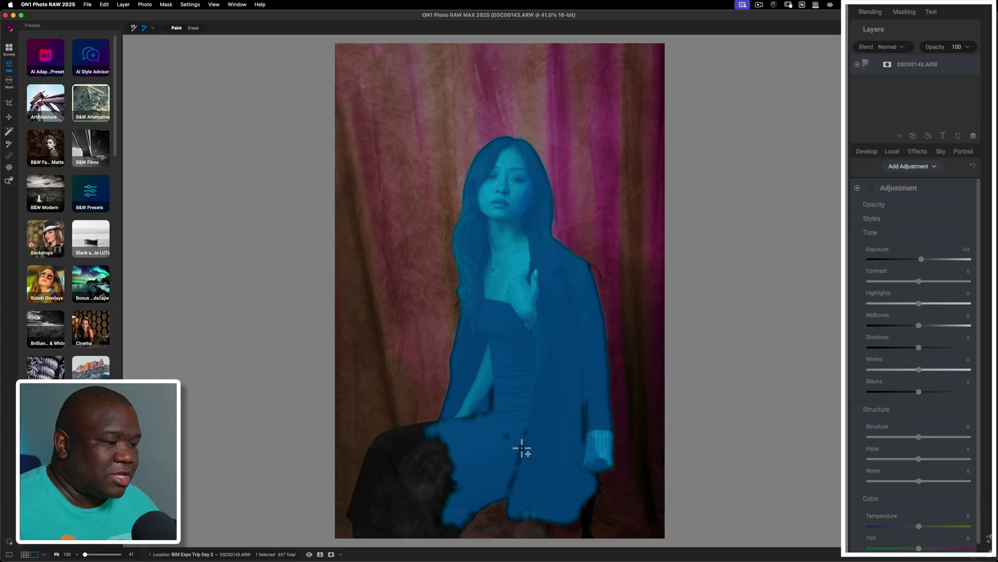
mouse_move(522, 448)
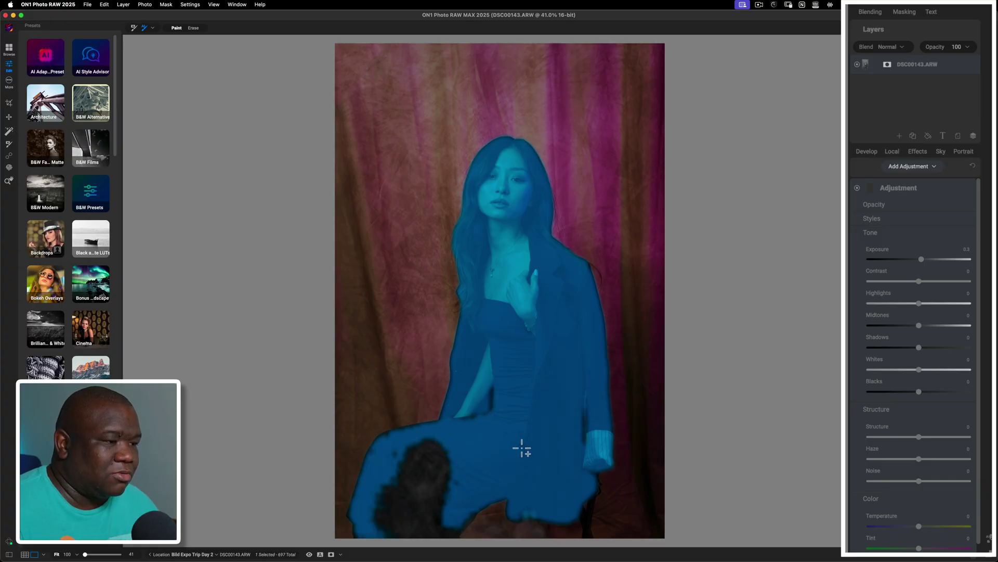
left_click(521, 448)
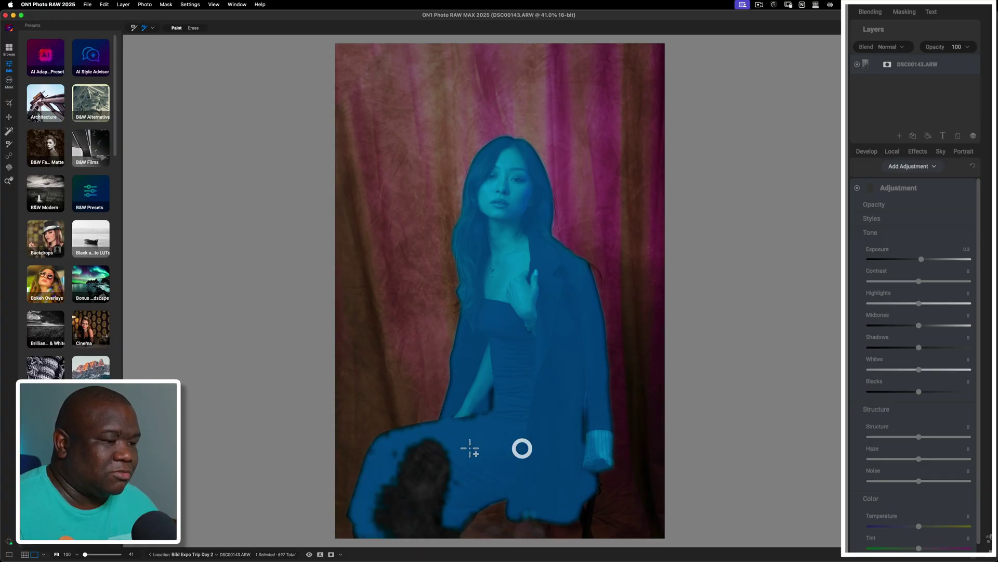
left_click(416, 452)
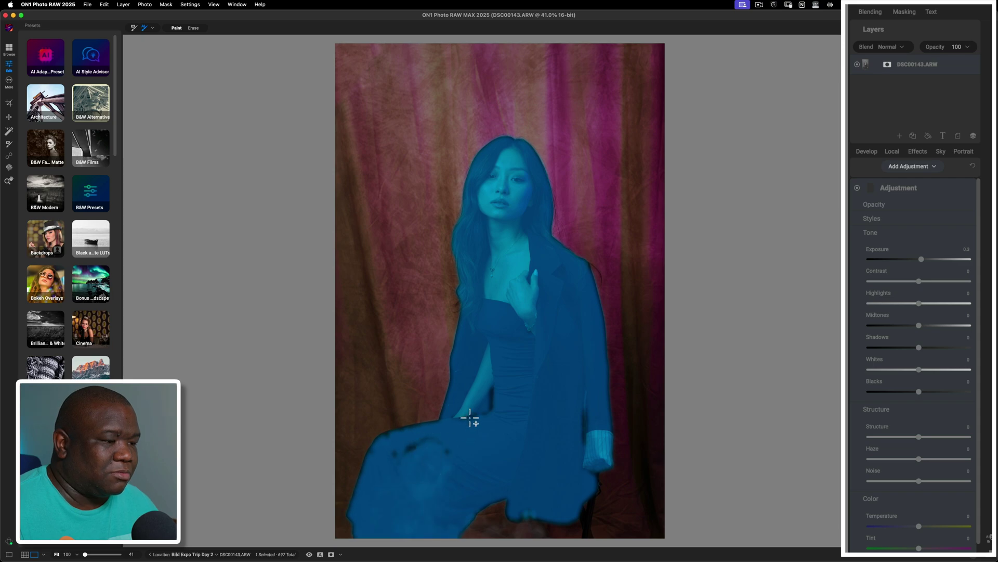
left_click(471, 416)
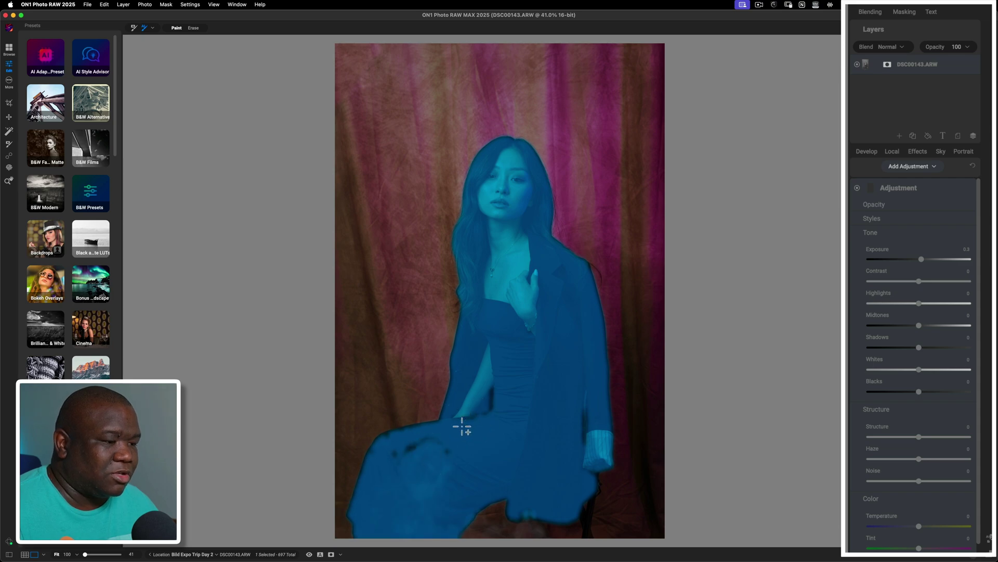
left_click(411, 448)
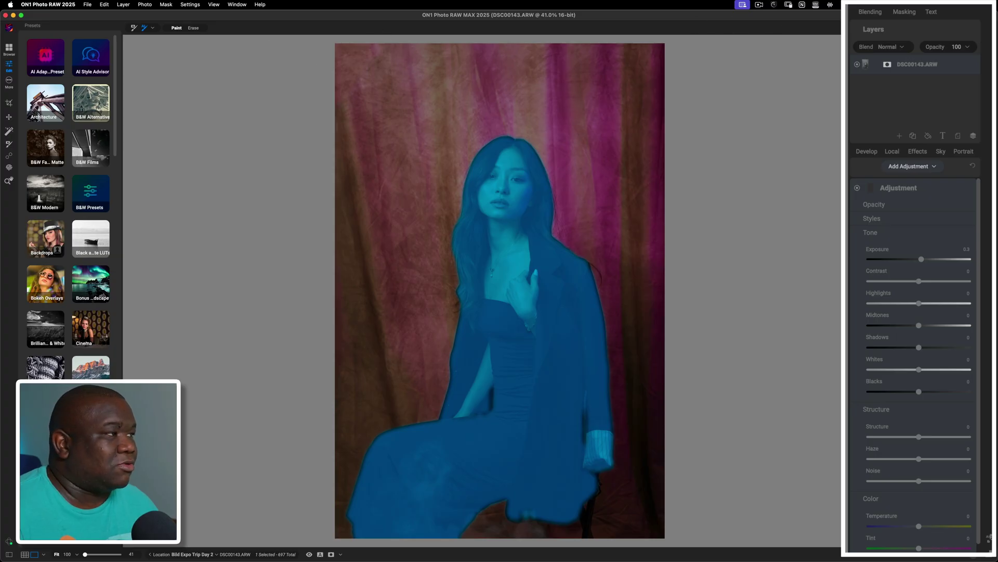
key("super+m")
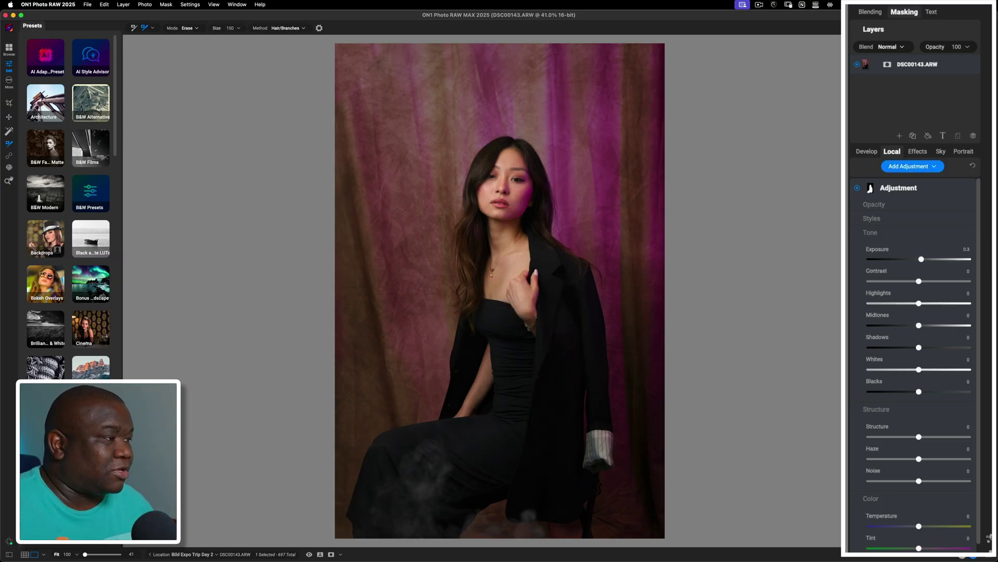
Toggle the adjustment's visibility to compare the photo with and without the brightening.
left_click(857, 187)
left_click(857, 187)
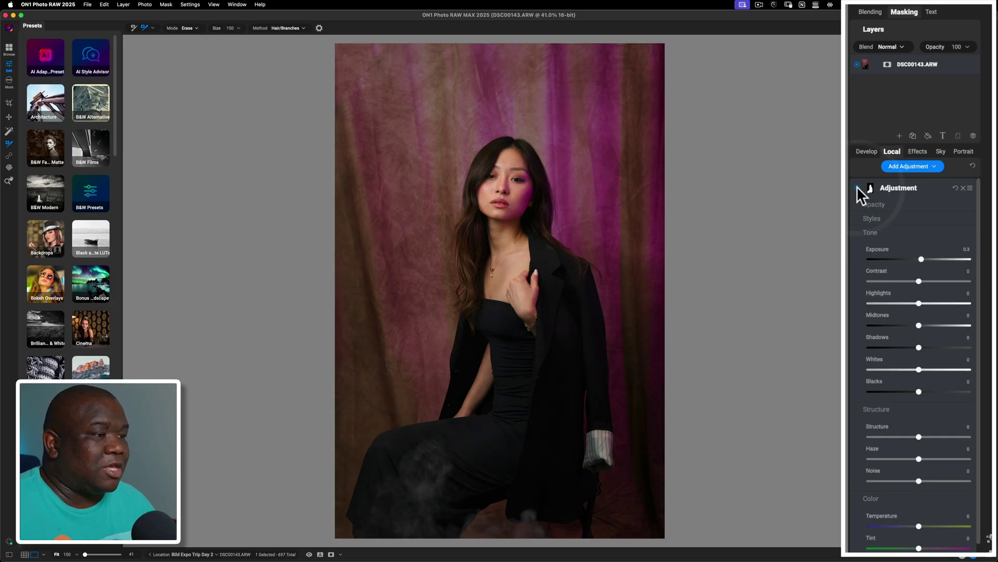
left_click(857, 187)
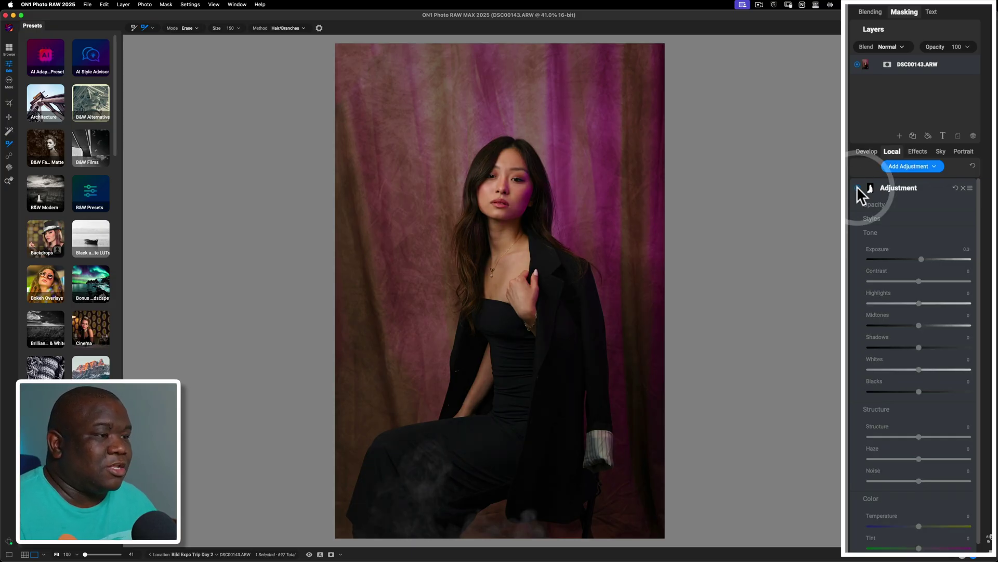
left_click(857, 187)
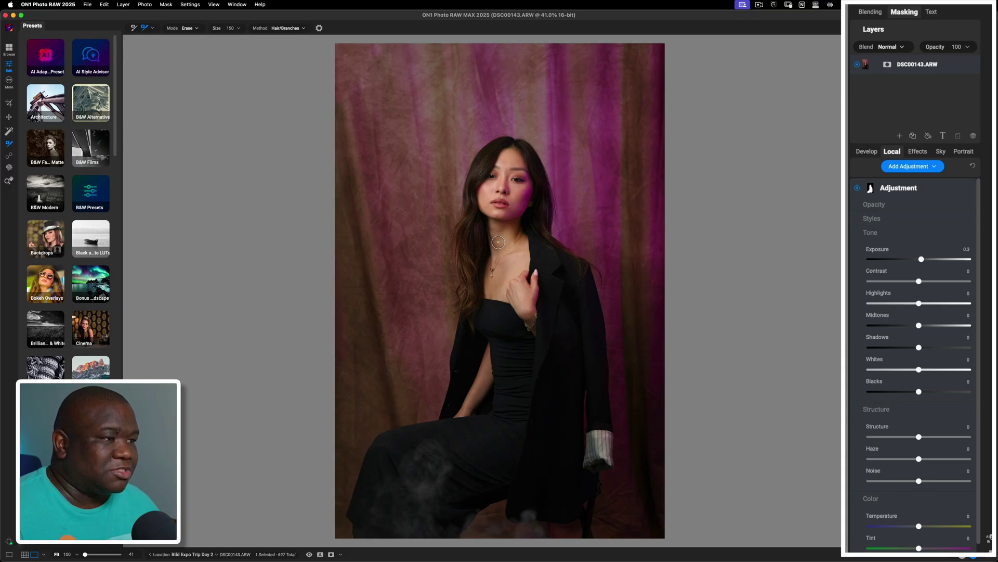
Rename the adjustment layer to 'Whole Body'.
double_click(915, 186)
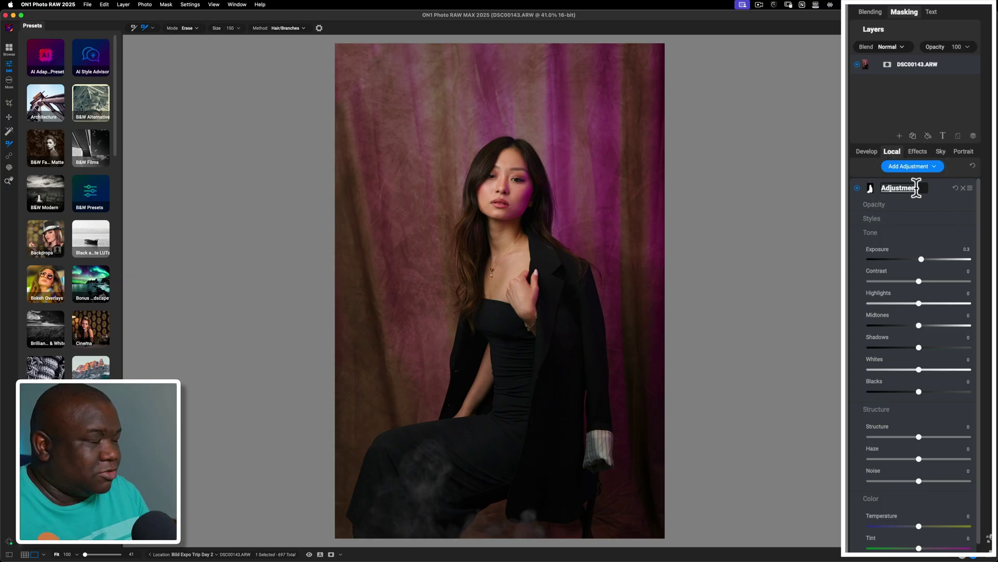
type("Whol")
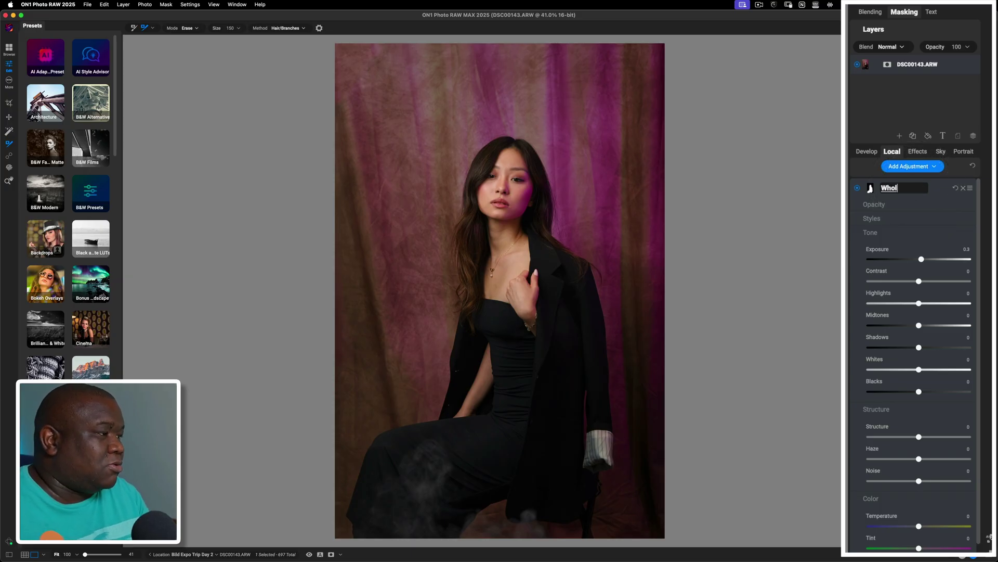
type("e Body")
key("Return")
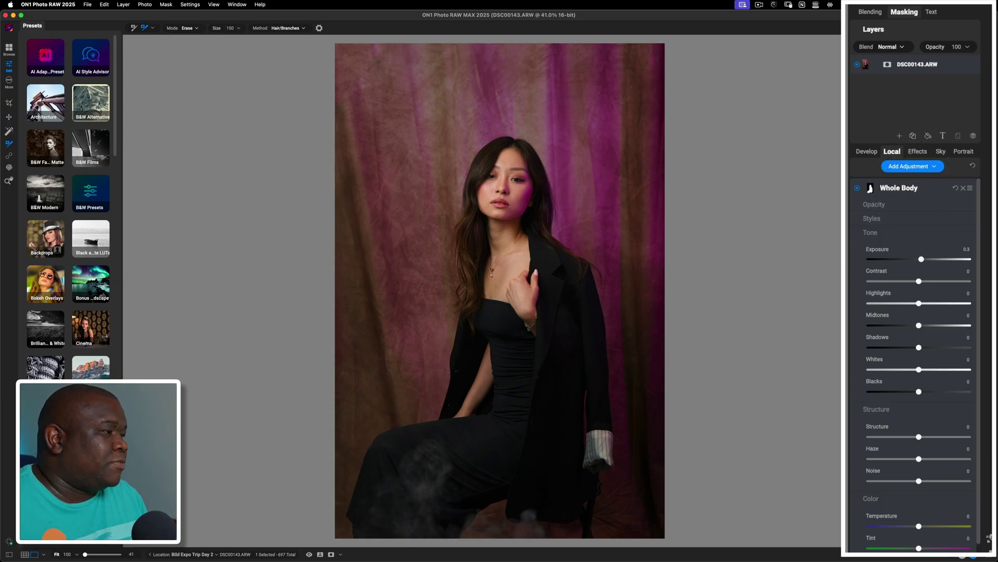
Add a skin-masked local adjustment with Exposure reset to 0 and Shadows at 16.
left_click(902, 163)
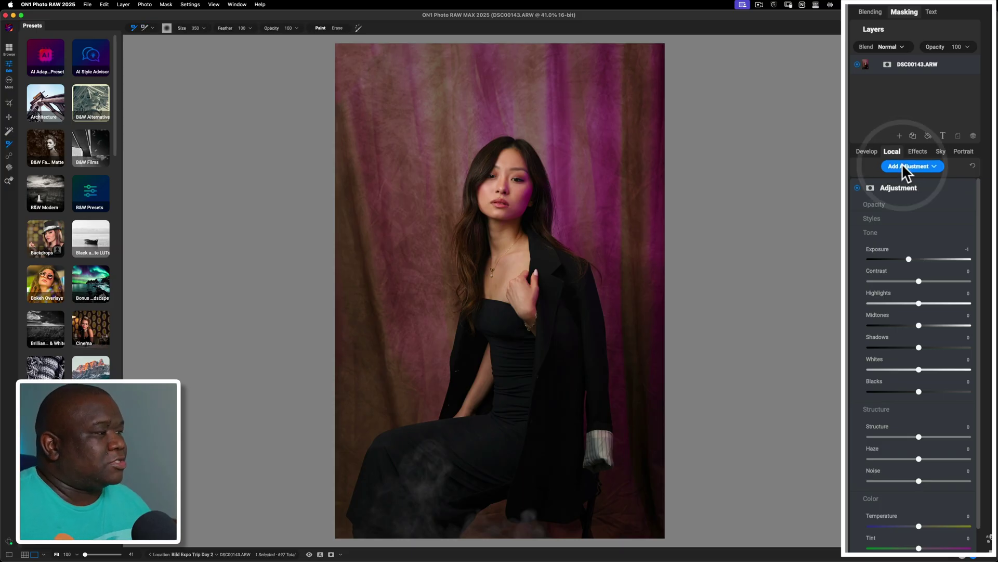
left_click(483, 247)
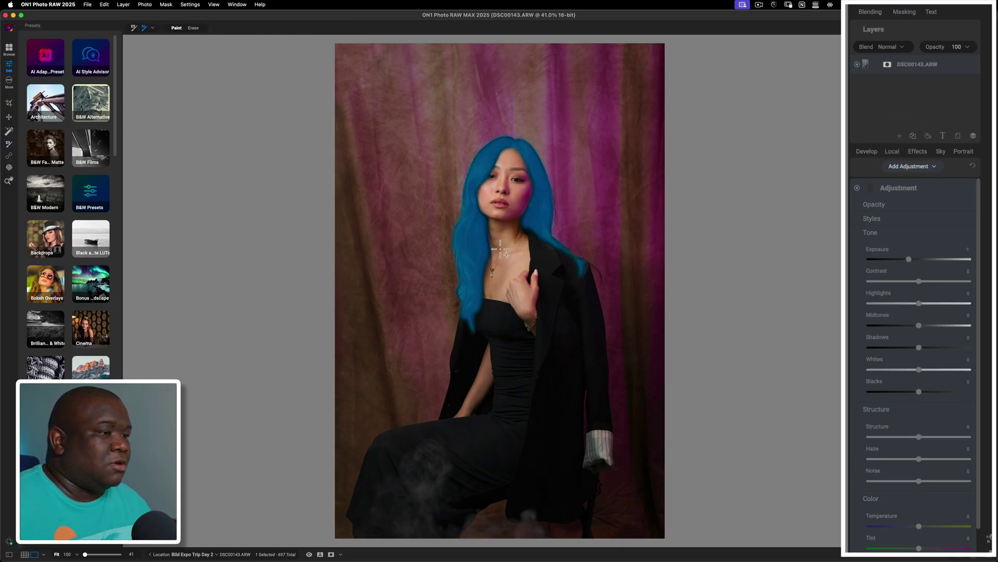
left_click(502, 246)
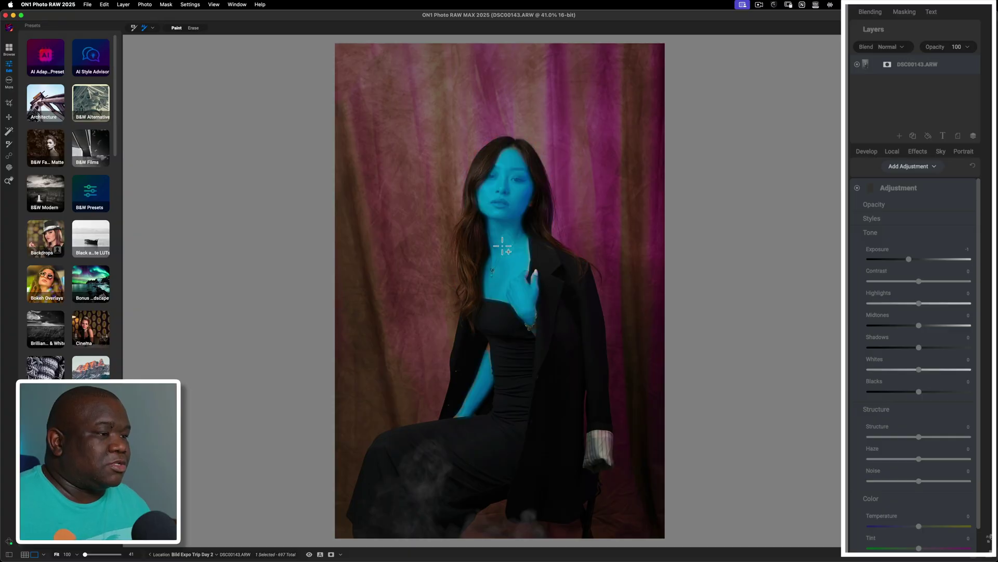
left_click(502, 245)
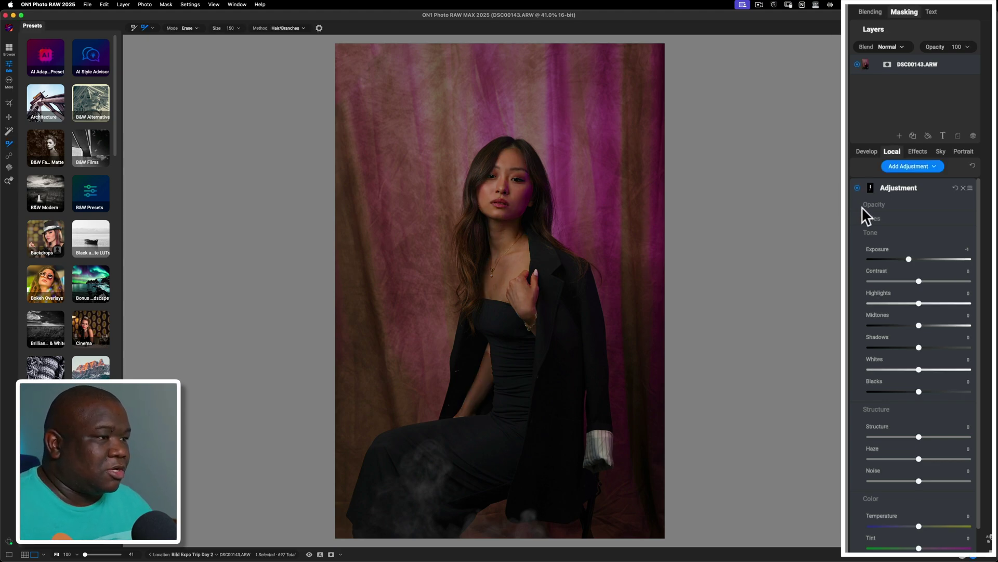
double_click(884, 249)
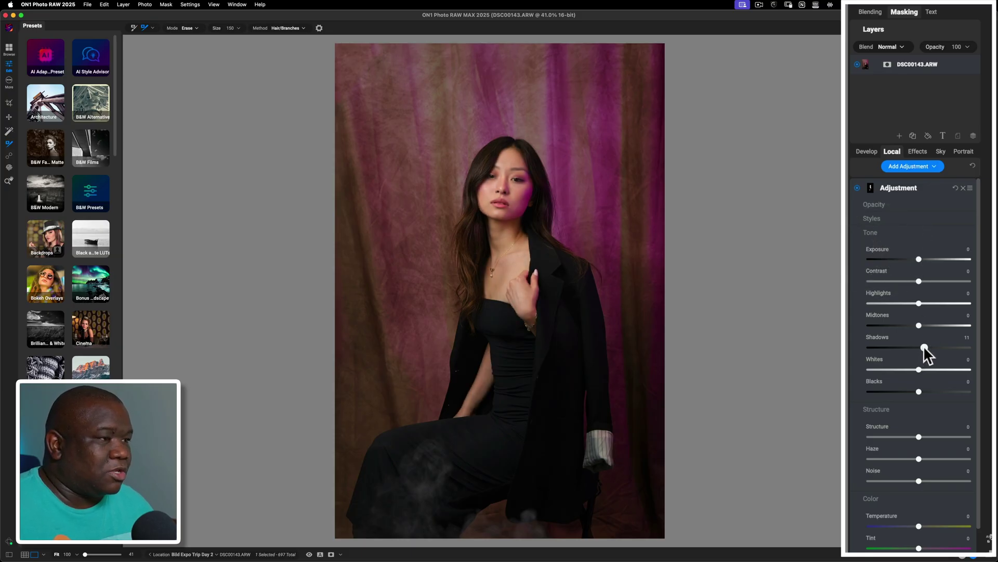
left_click_drag(924, 348, 927, 347)
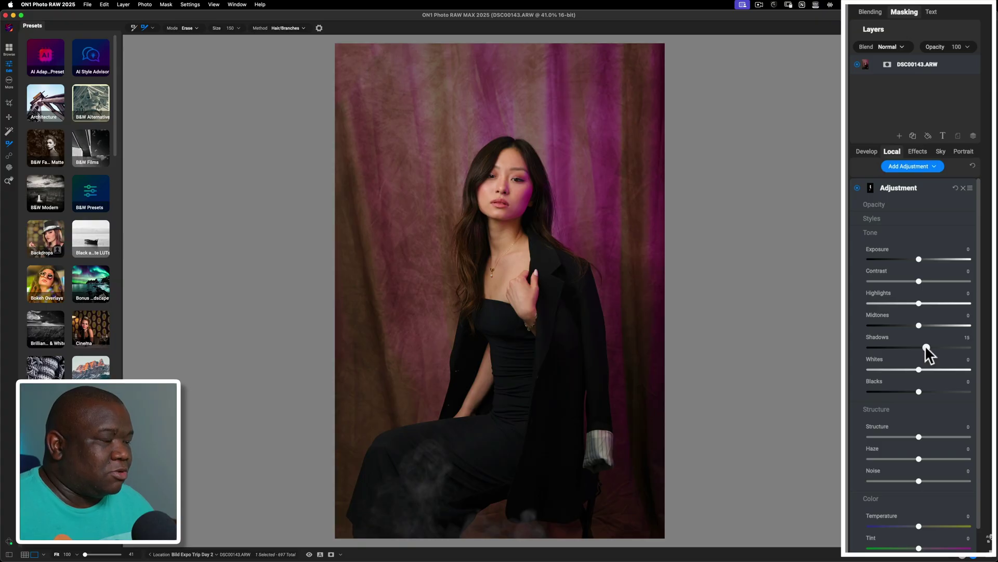
left_click_drag(926, 346, 927, 347)
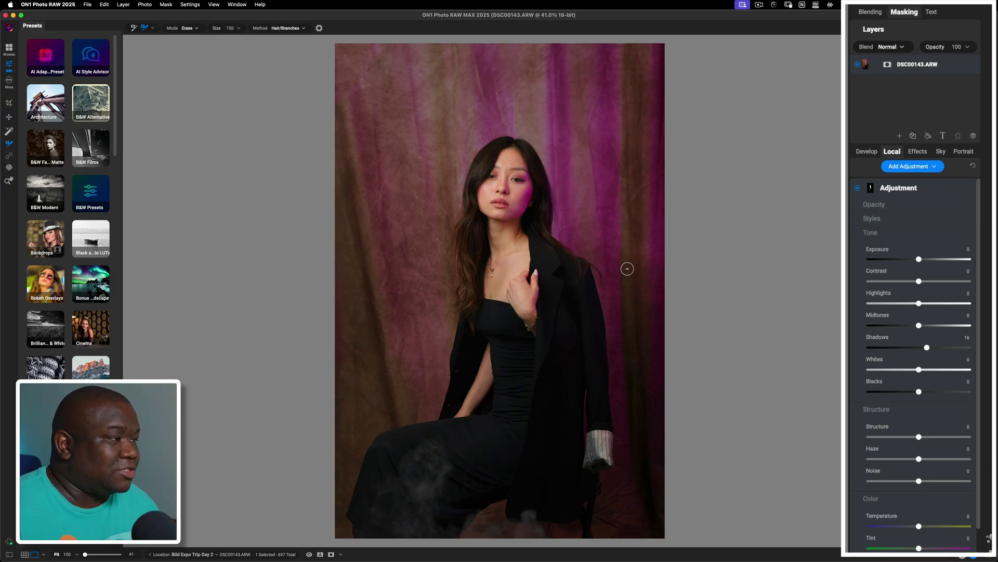
Rename the skin adjustment to 'Skin Bright' and collapse its settings.
left_click(894, 233)
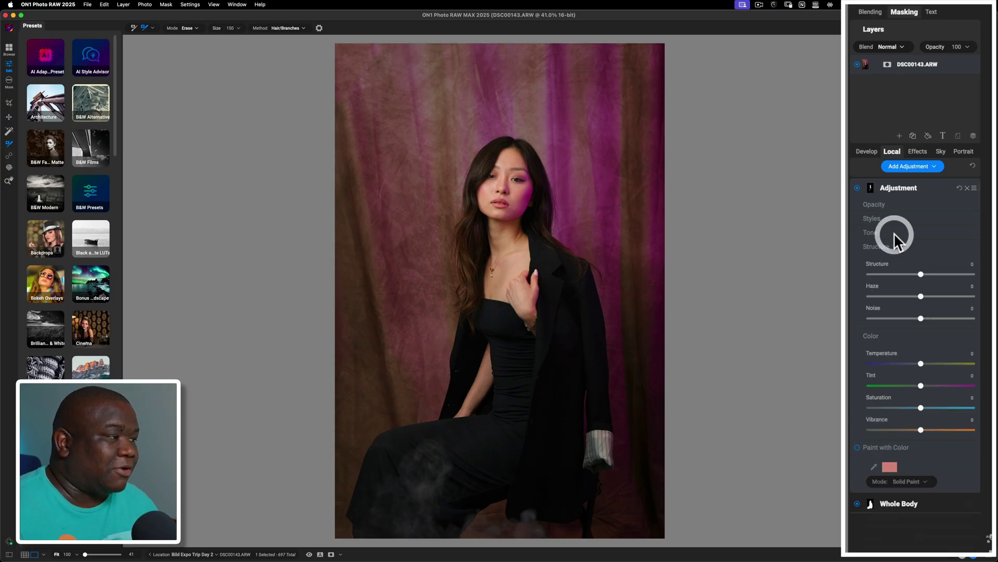
double_click(899, 188)
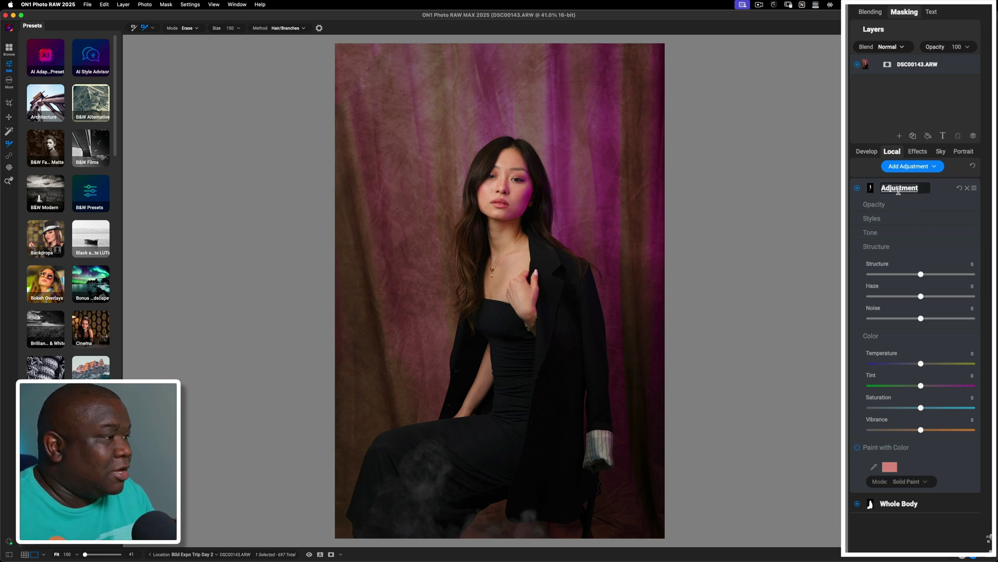
type("Ski")
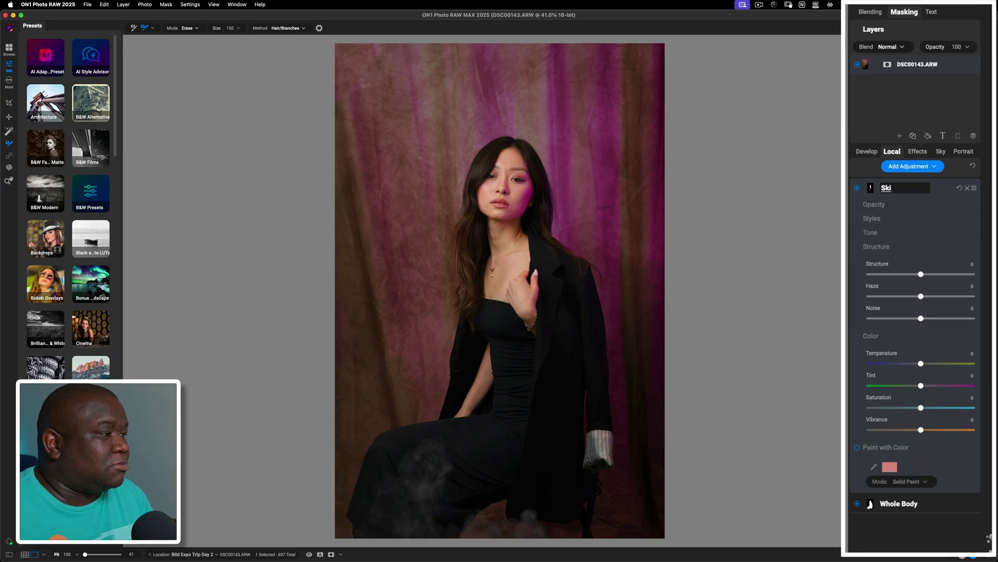
type("n Bri")
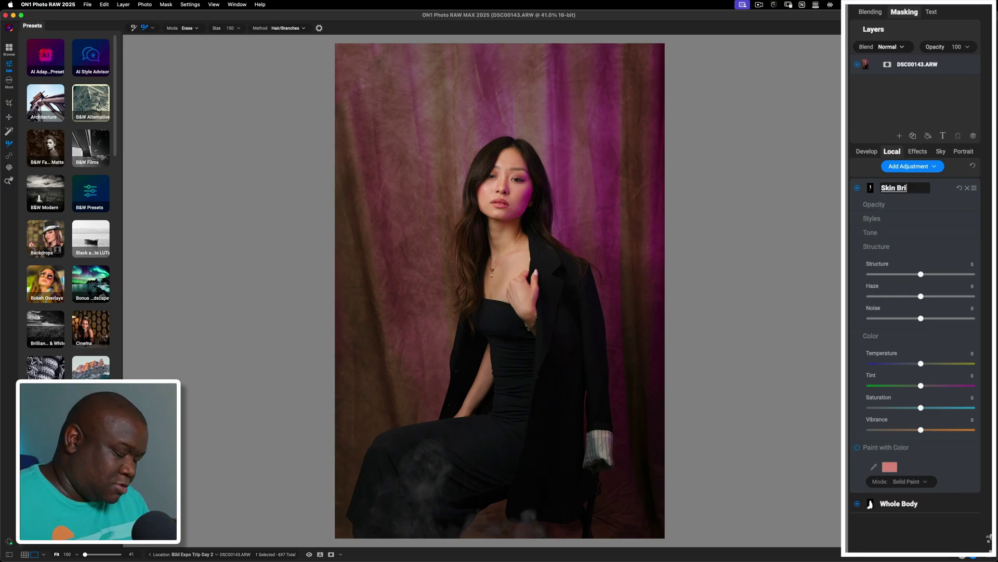
type("ght")
key("Return")
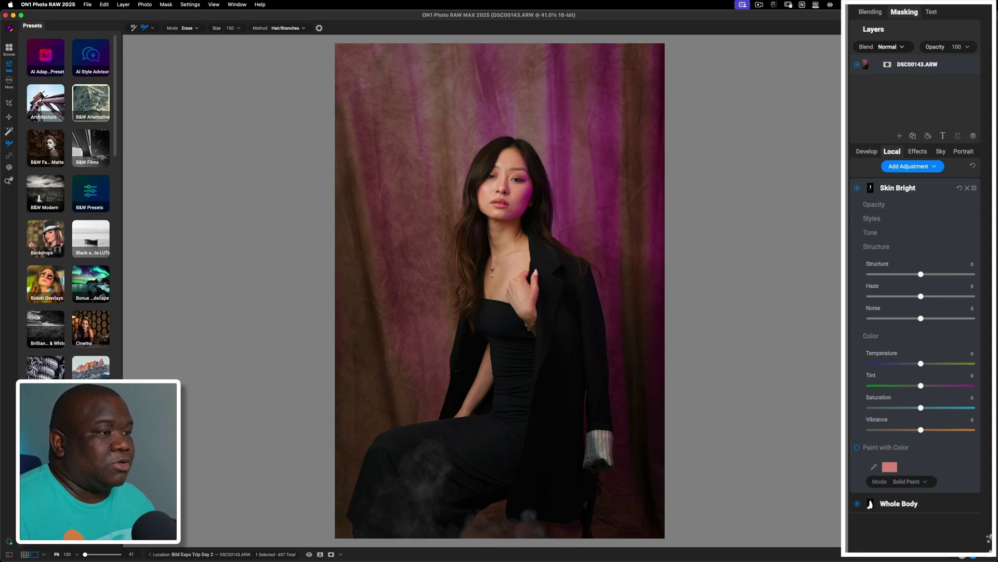
left_click(930, 183)
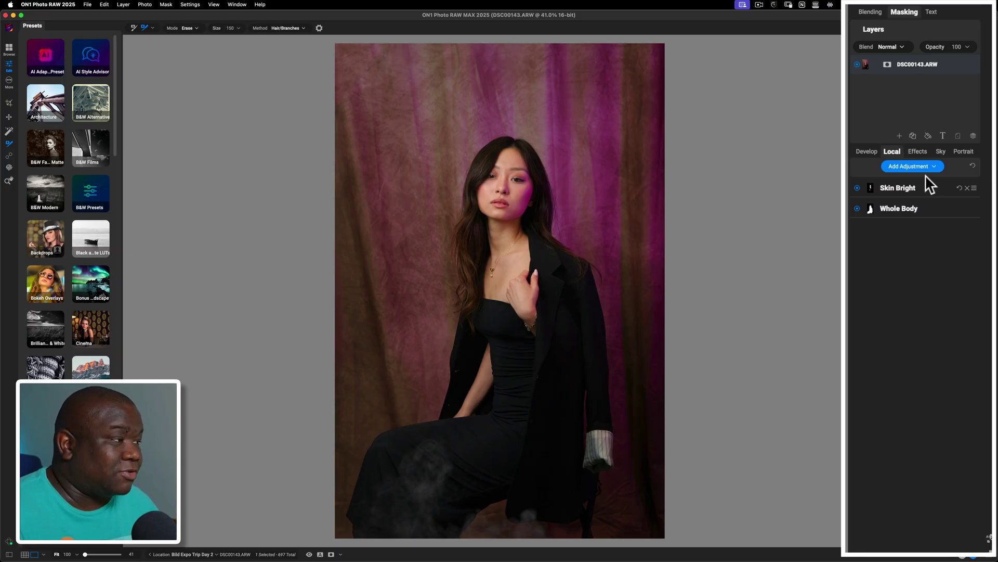
Add a third local adjustment, zoom to 66.7% on the face, and paint both eyes with a size-45 brush.
left_click(908, 166)
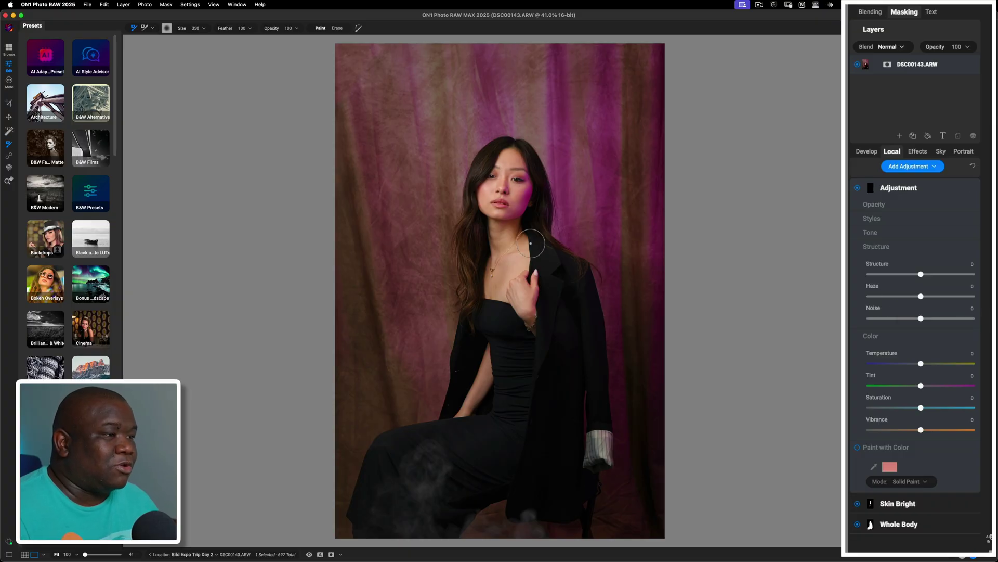
scroll(519, 236, "up", 1)
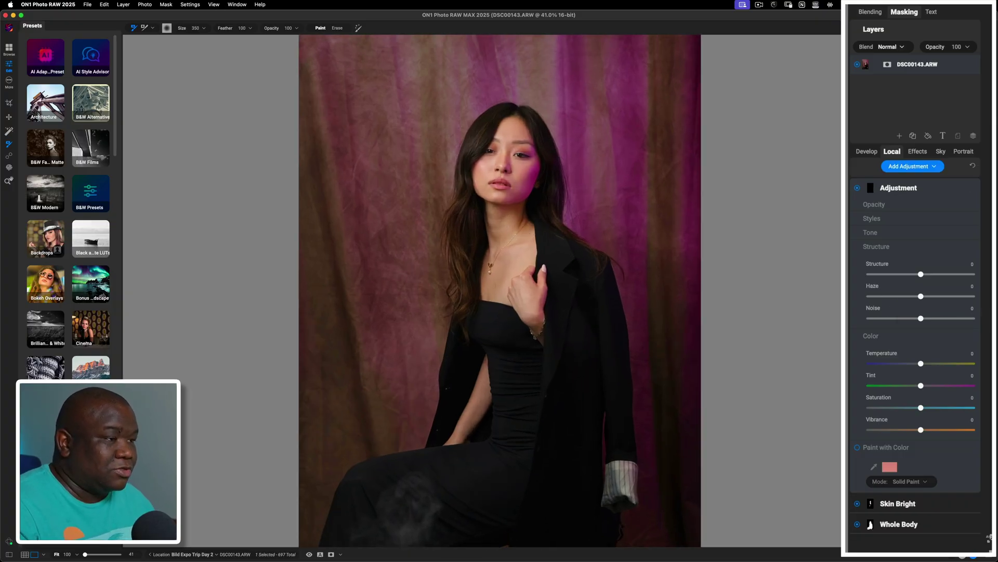
scroll(519, 236, "up", 2)
scroll(528, 218, "up", 5)
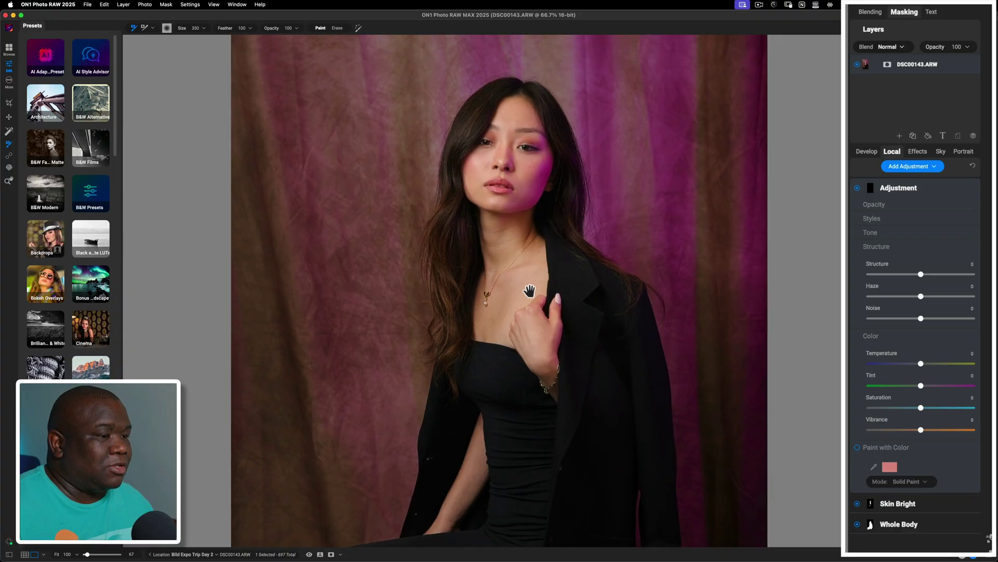
left_click(534, 373)
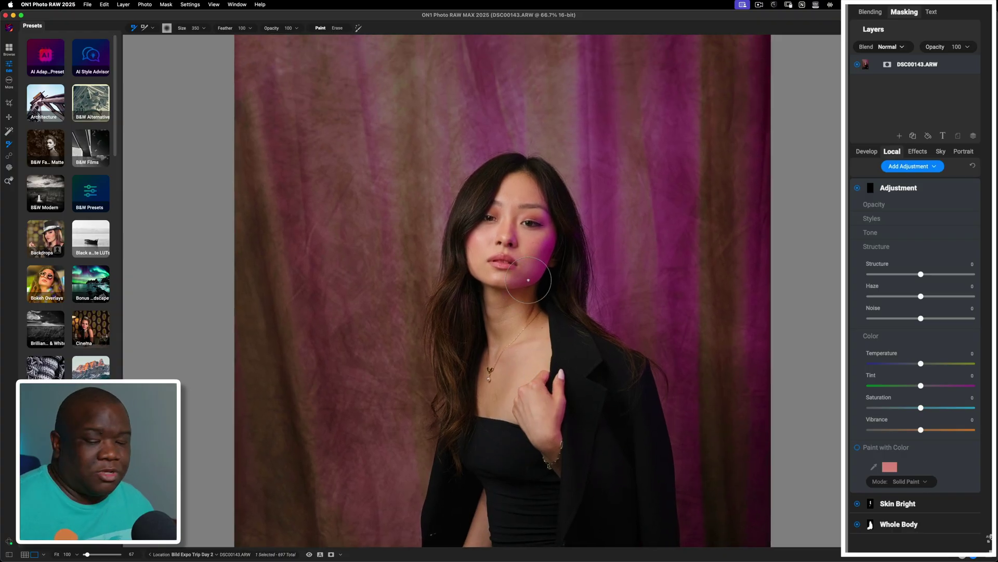
key("bracketleft")
key("bracketleft")
key("bracketleft")
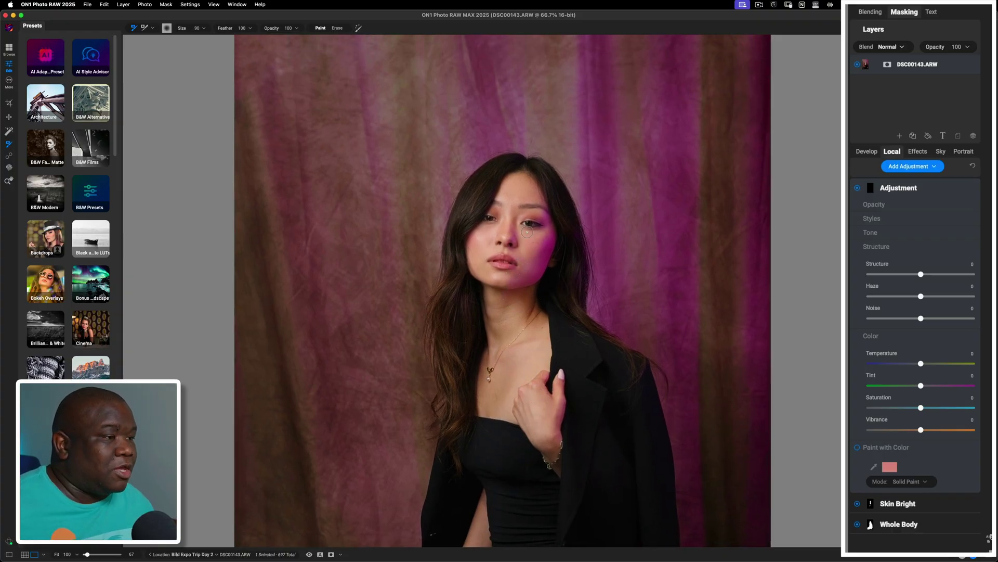
key("bracketleft")
key("bracketleft")
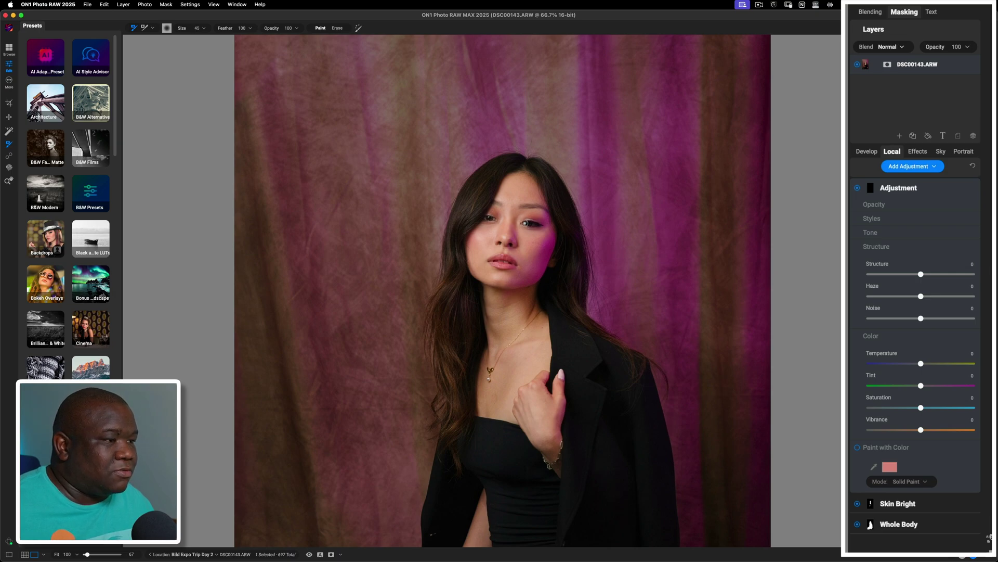
left_click(522, 223)
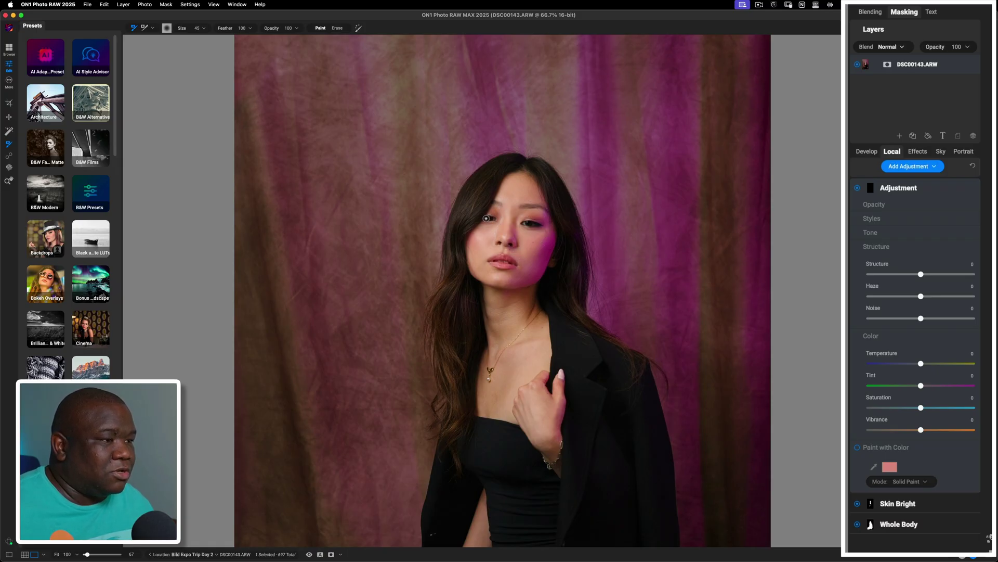
left_click(496, 220)
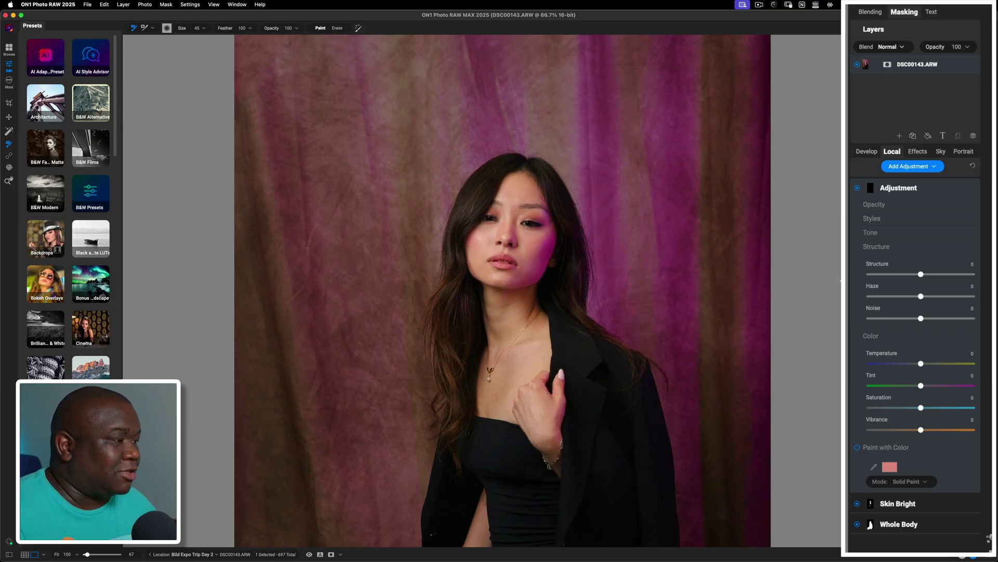
Reset the eye adjustment's exposure to 0 and apply the FWP - Whites of the Eye style.
left_click(886, 233)
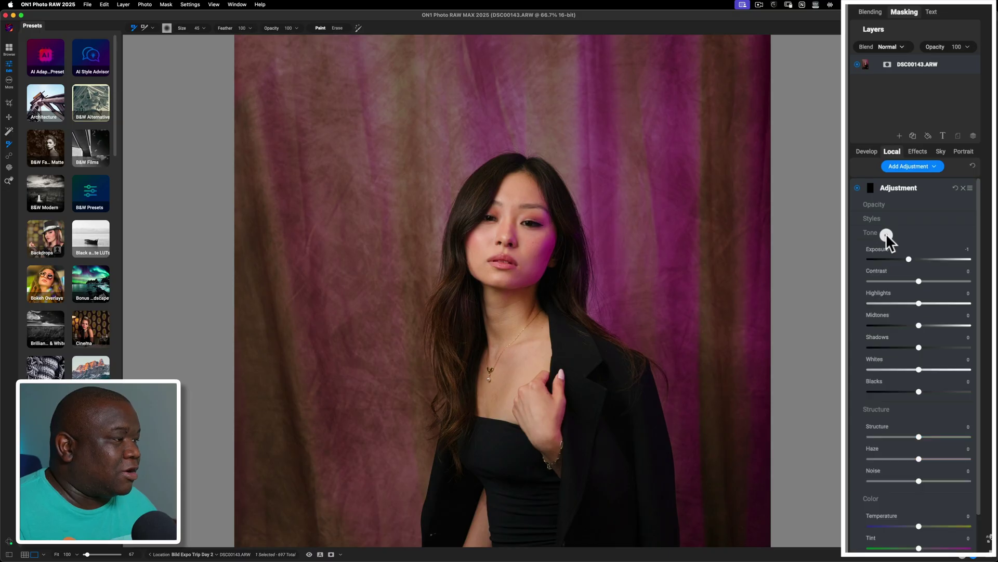
left_click(909, 258)
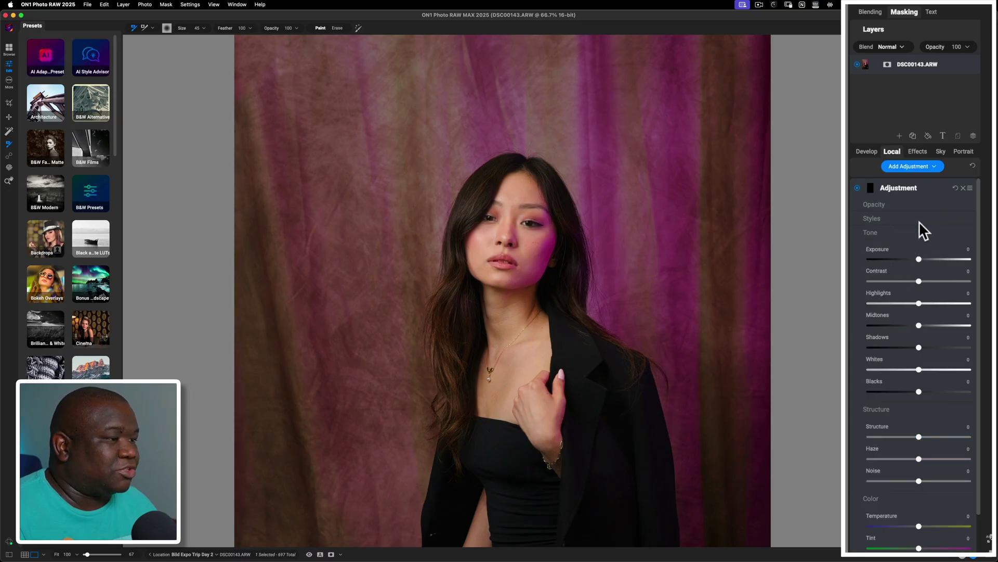
left_click(893, 217)
left_click(960, 238)
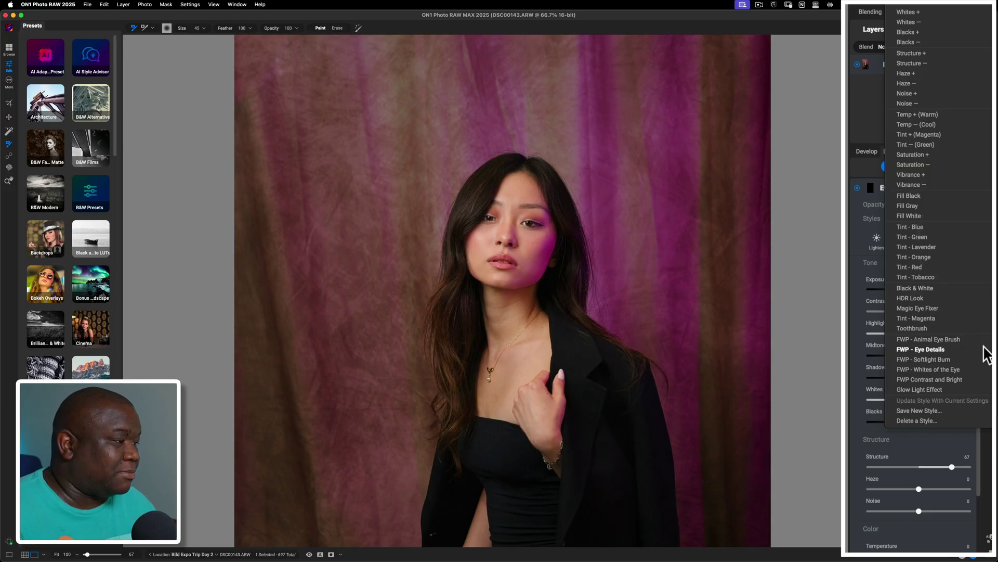
left_click(950, 369)
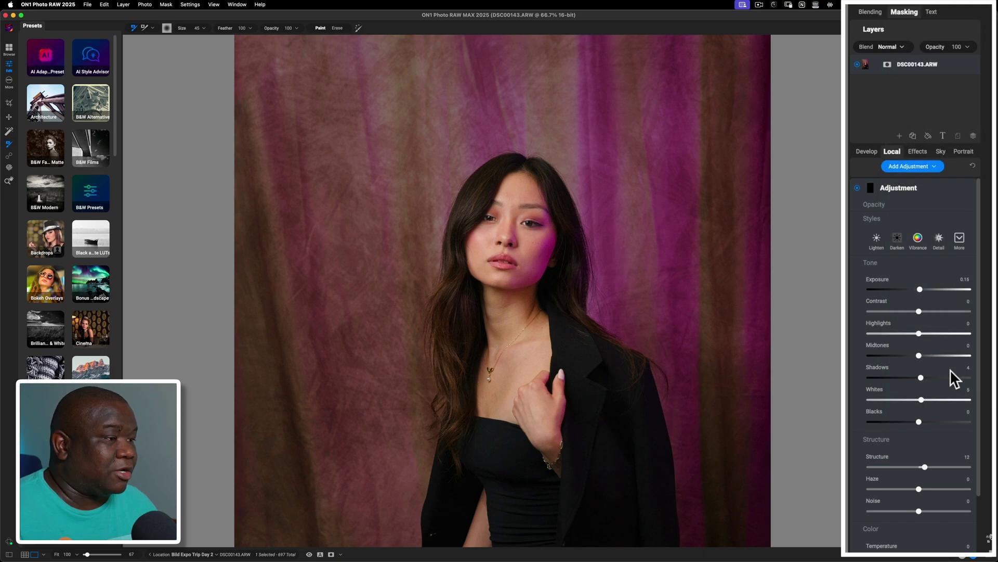
Set the eye adjustment's Exposure to 0.35 and Whites to 9, then fit the portrait to the window.
left_click(857, 187)
left_click(857, 187)
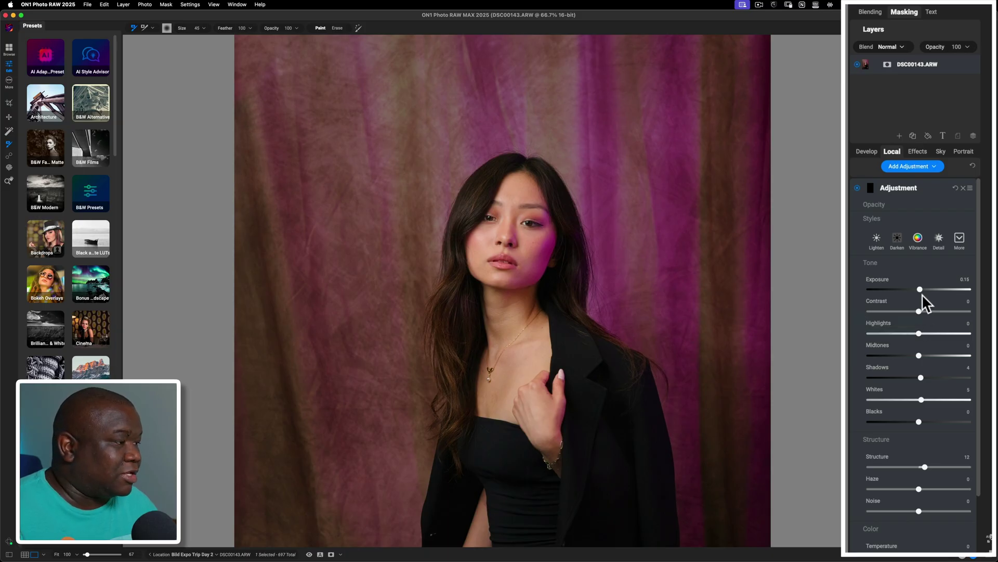
left_click_drag(921, 289, 921, 288)
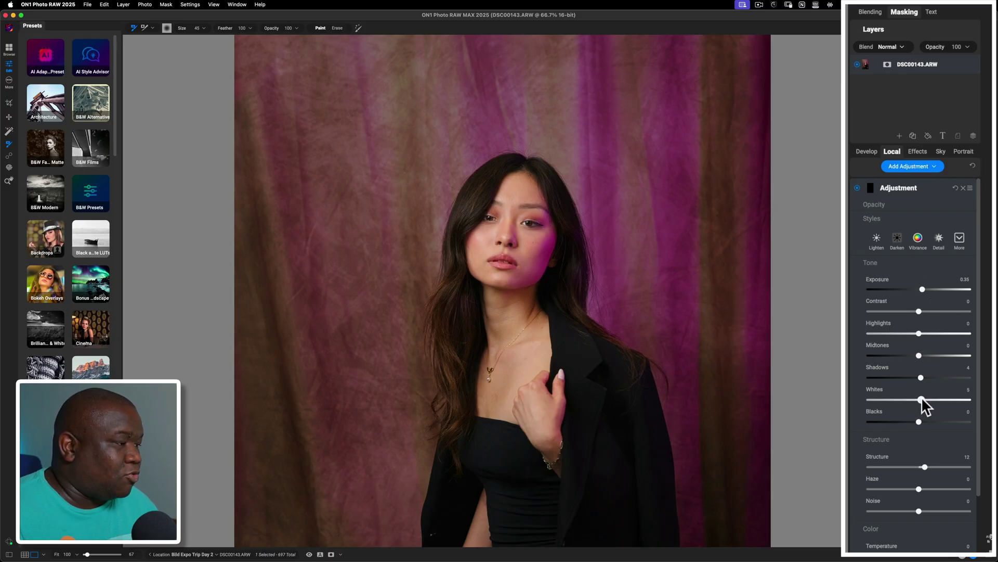
left_click(923, 399)
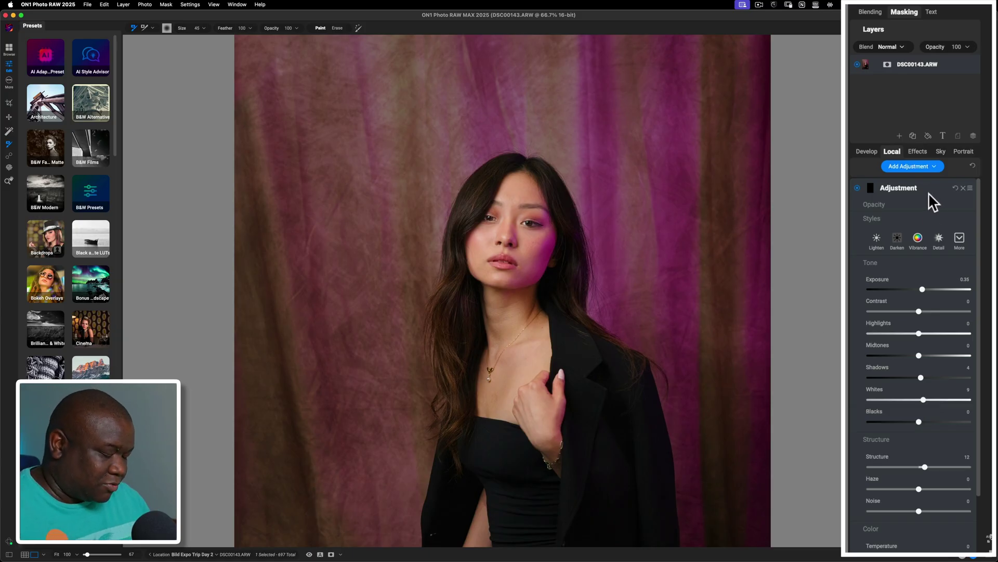
key("super+0")
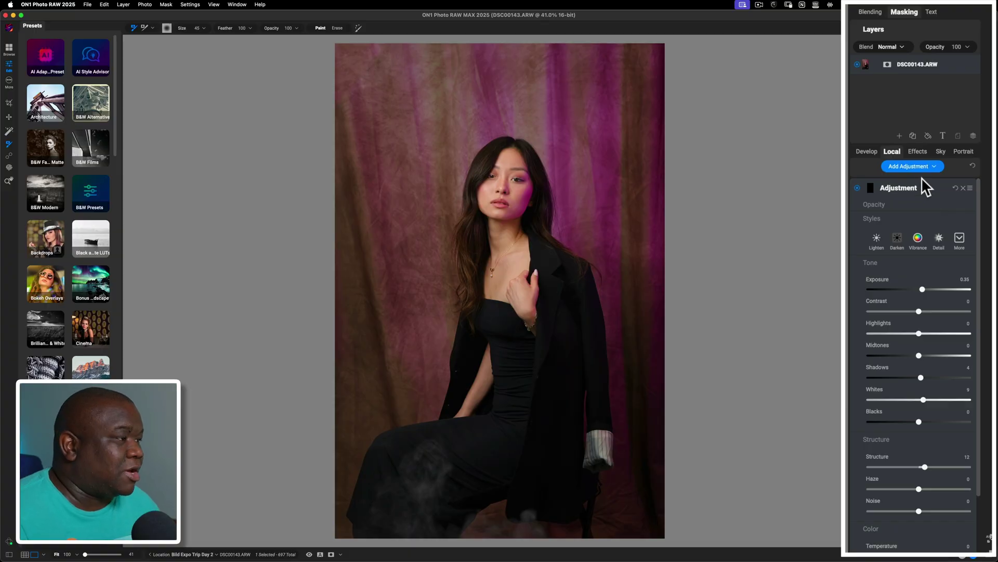
Lower the eye adjustment's opacity to 60, comparing the image with and without it.
left_click(856, 187)
left_click(856, 187)
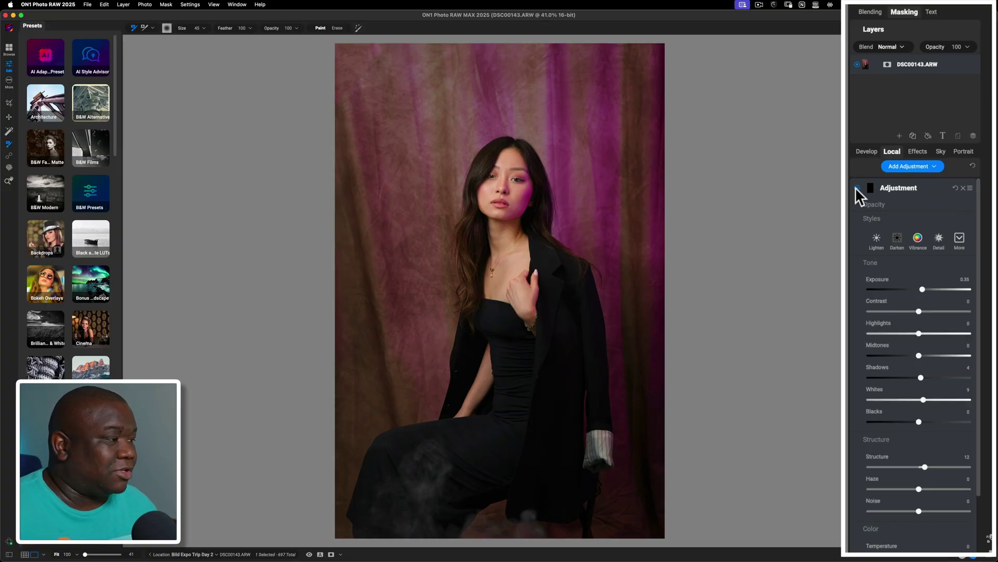
left_click(912, 205)
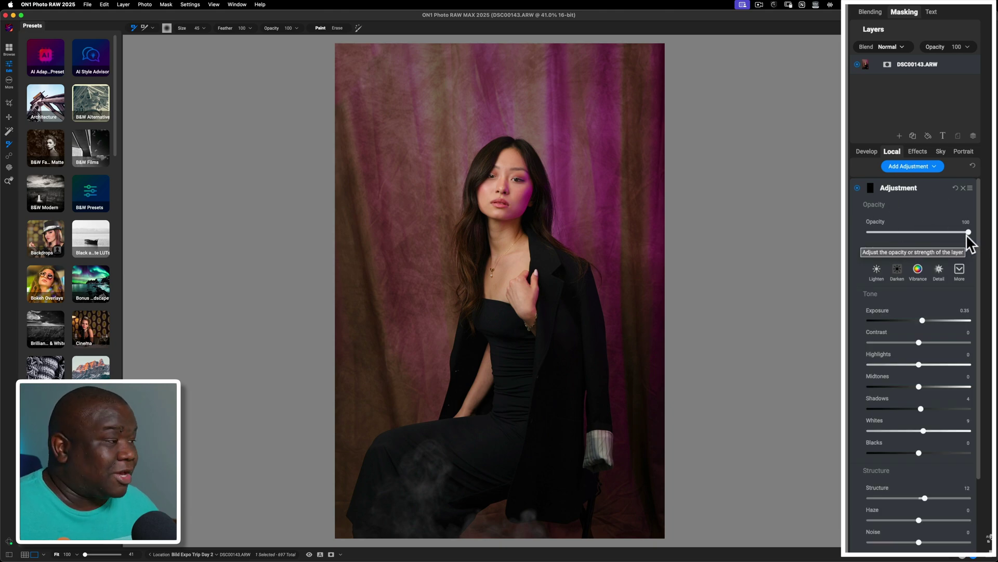
left_click_drag(967, 233, 962, 233)
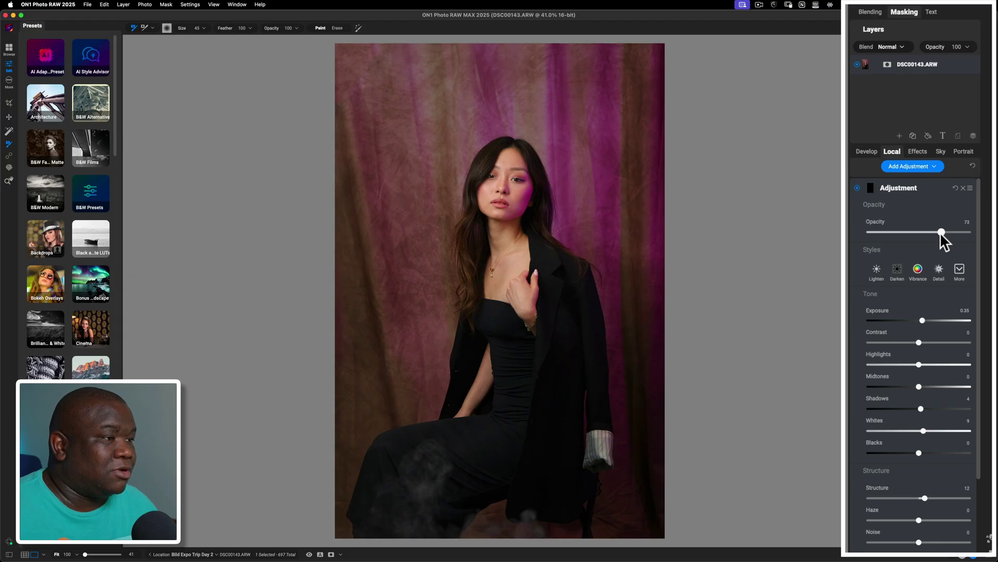
left_click(940, 232)
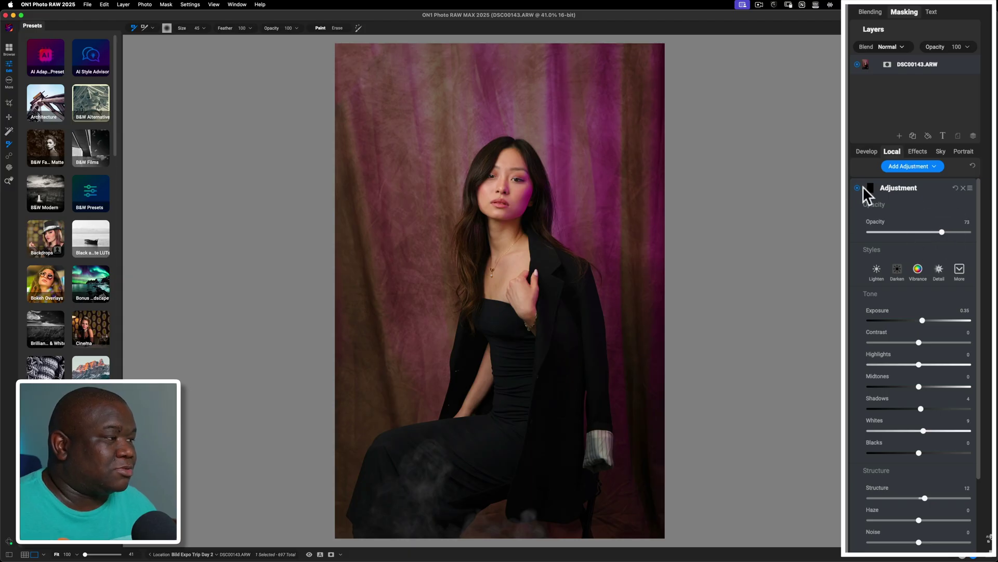
left_click(857, 187)
left_click(857, 188)
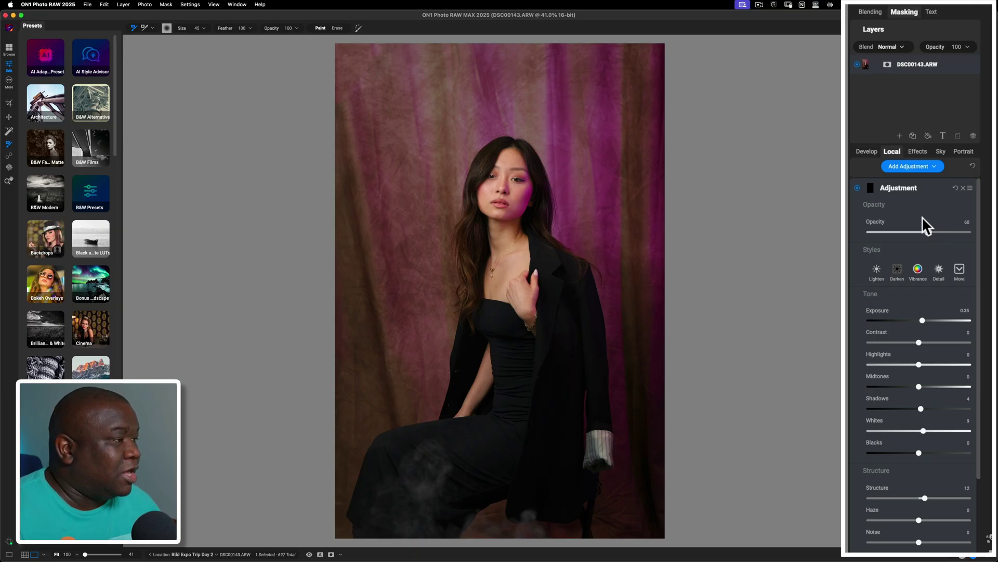
Rename the adjustment layer to 'Eyes'.
double_click(908, 189)
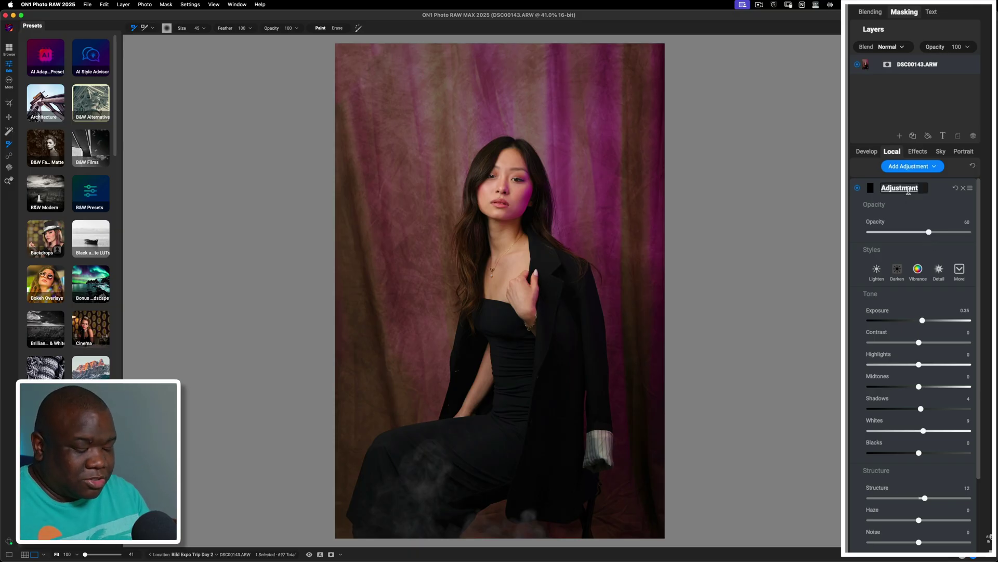
type("Eyes")
key("Return")
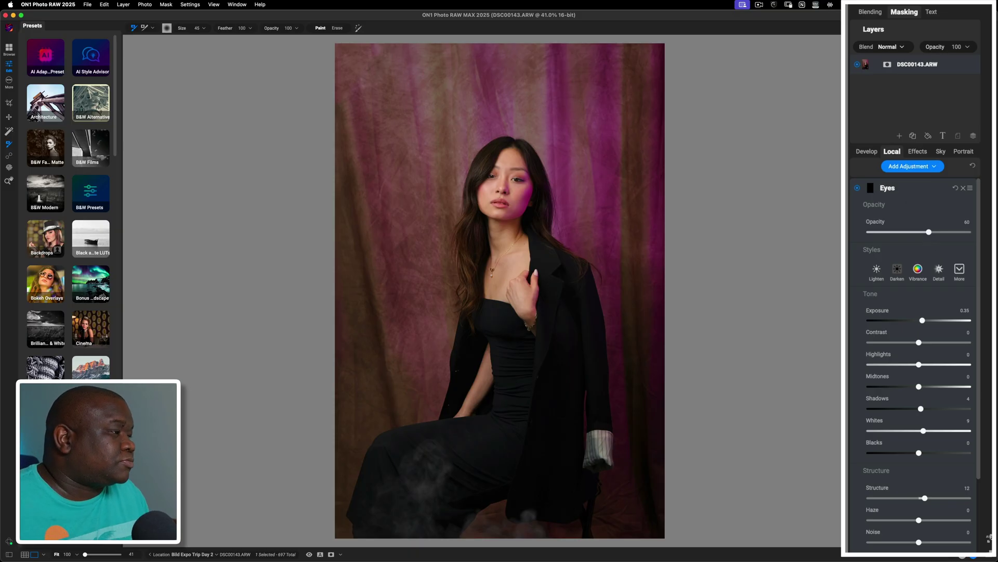
Collapse the Eyes adjustment and add a Photo Filter effect from the Effects filters.
left_click(919, 190)
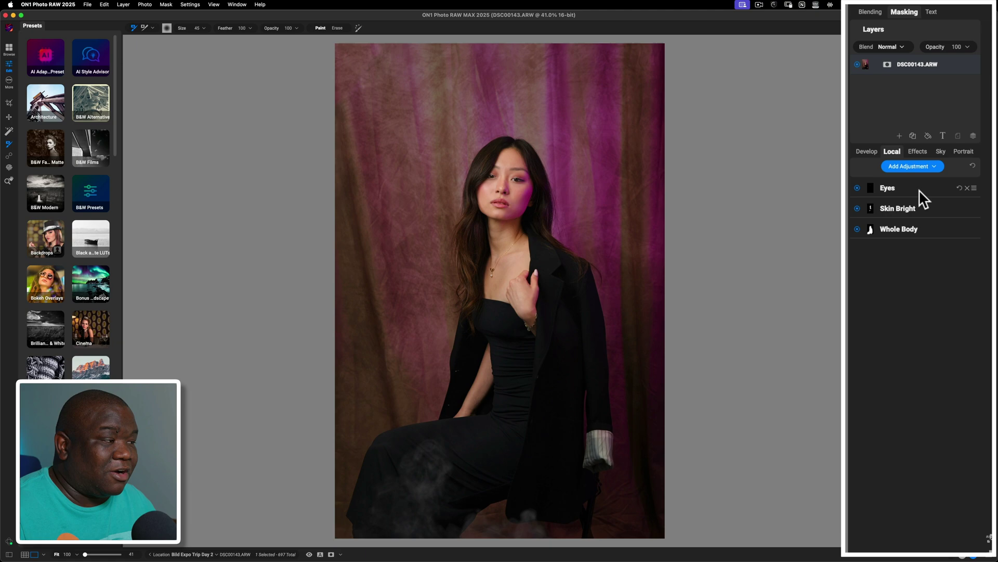
left_click(915, 151)
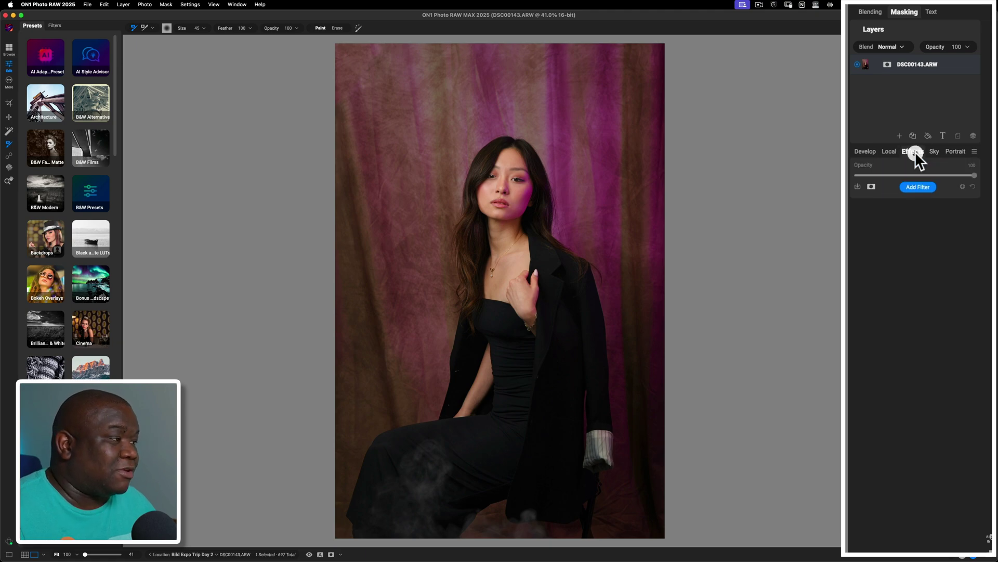
left_click(931, 229)
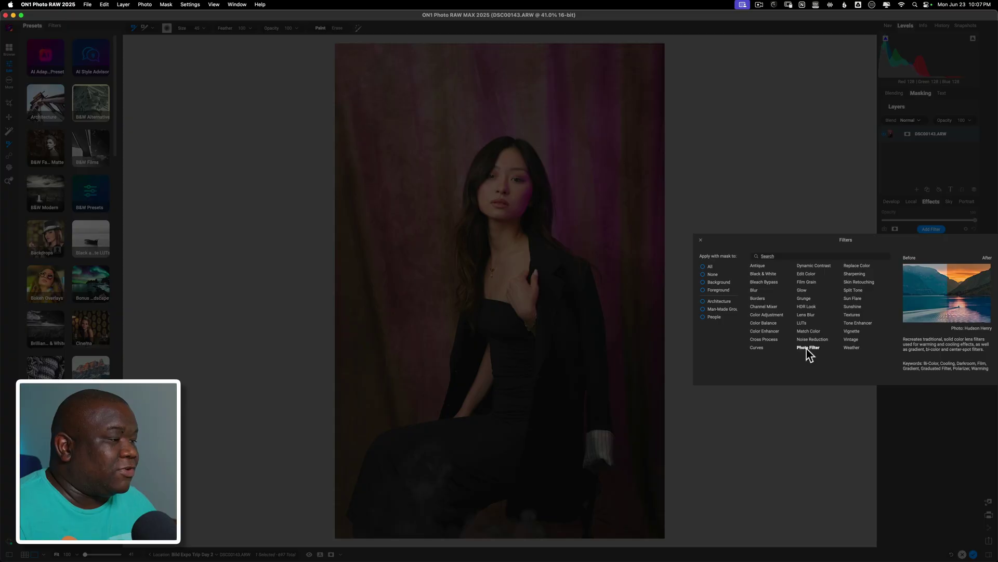
left_click(807, 347)
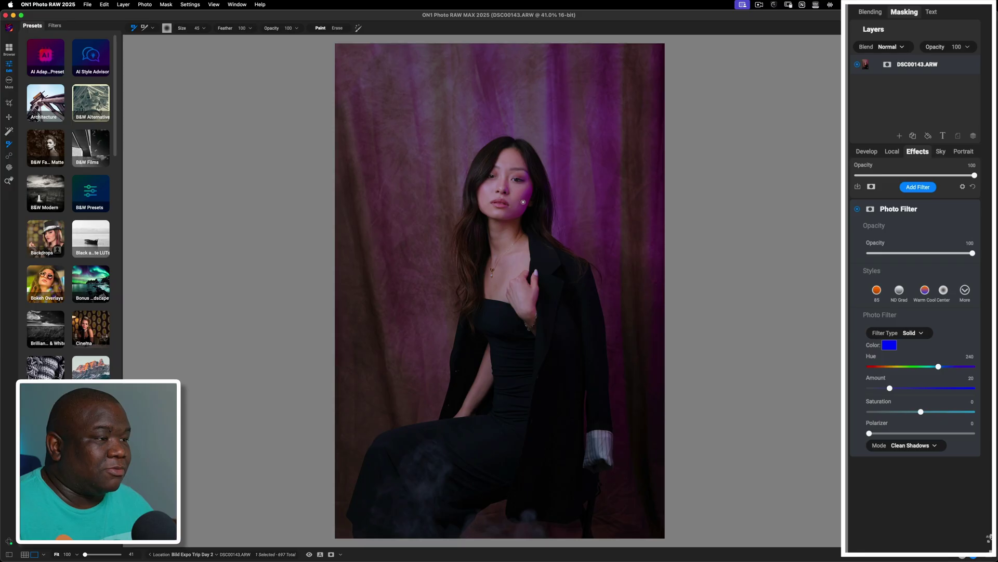
Sample the magenta from the lit face to set the Photo Filter hue to 296.
left_click(890, 344)
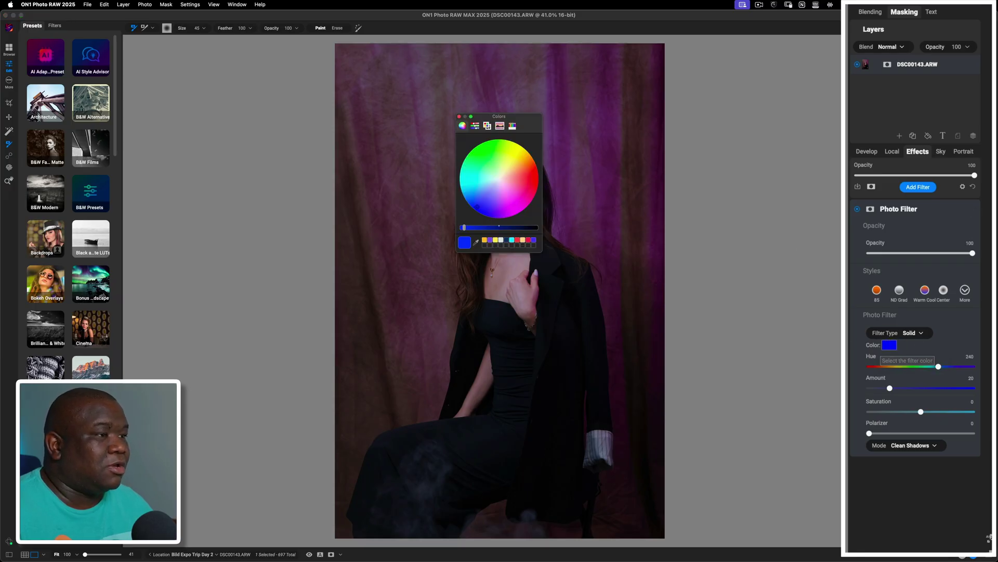
left_click_drag(522, 116, 745, 92)
left_click(699, 218)
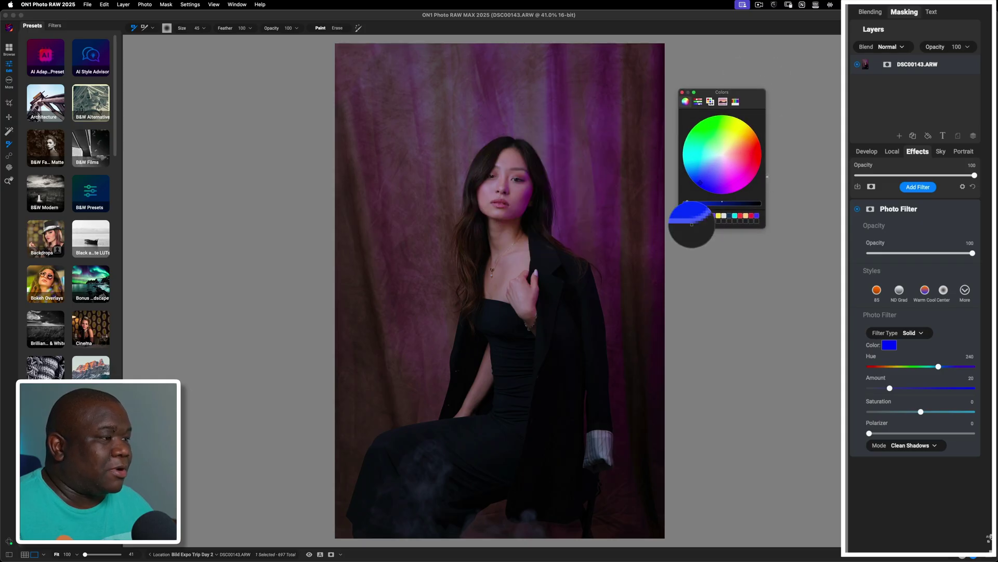
key("Escape")
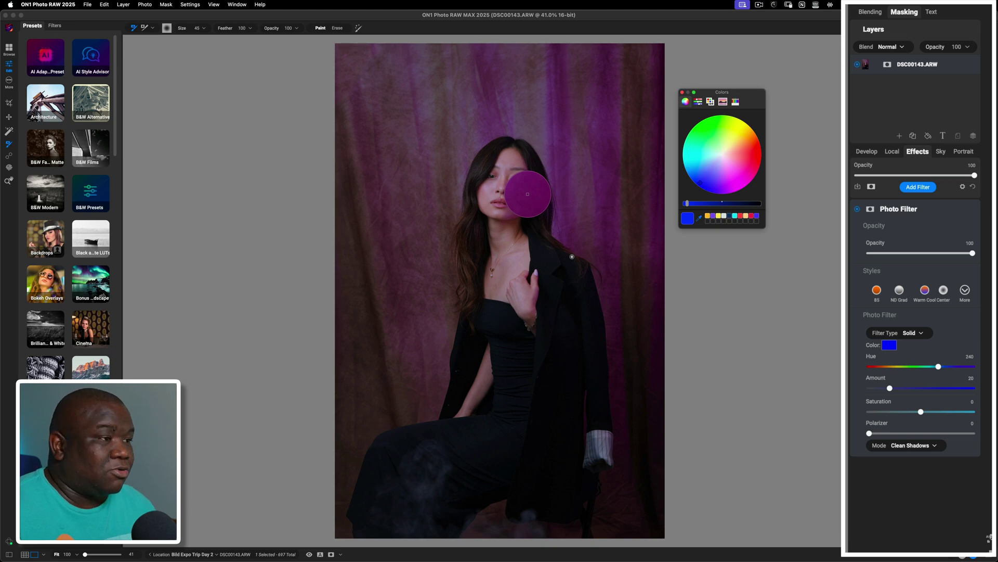
left_click(527, 194)
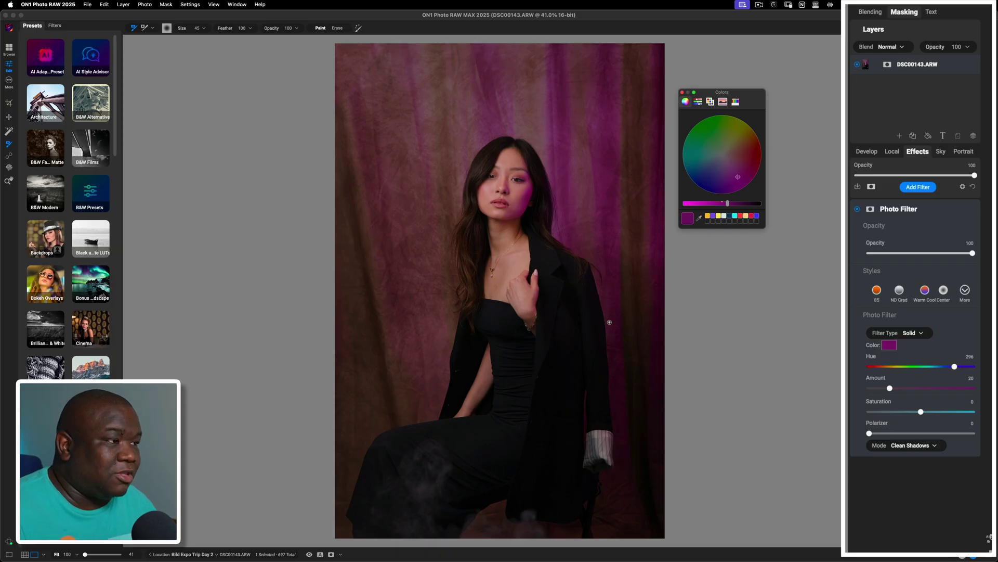
left_click(682, 92)
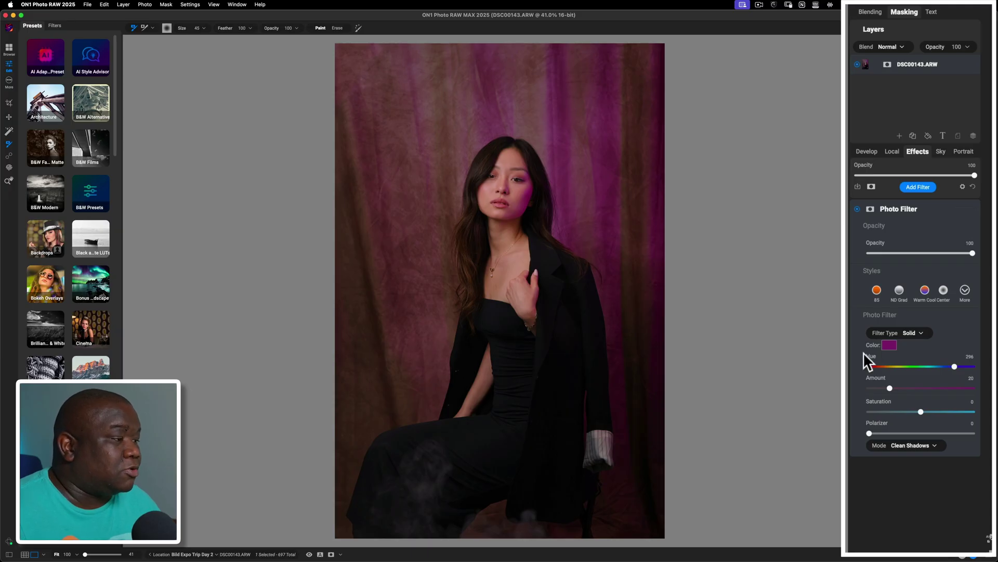
Mask the filter with a Linear Left gradient widened across the face, and raise Amount to 55.
key("shift+b")
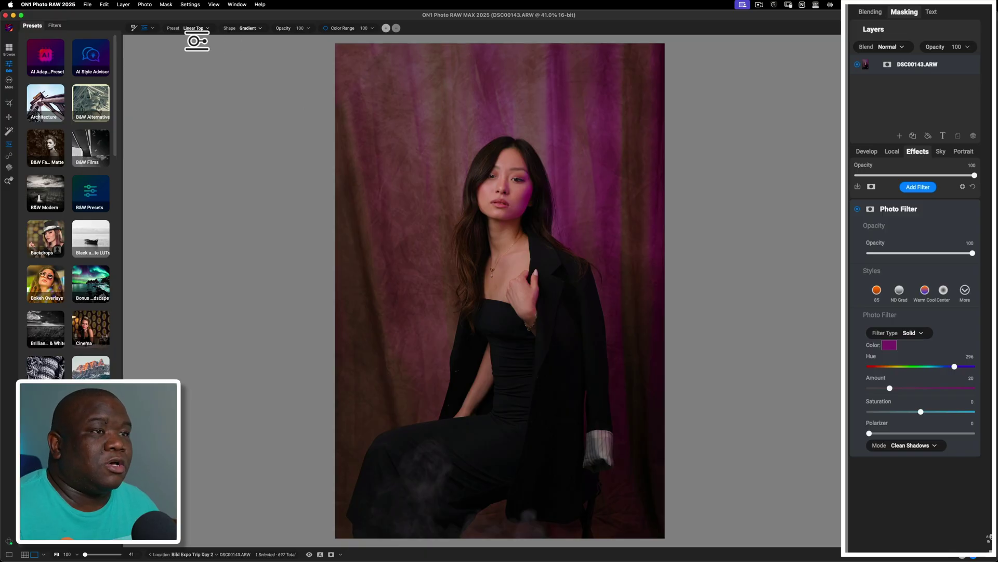
left_click(205, 29)
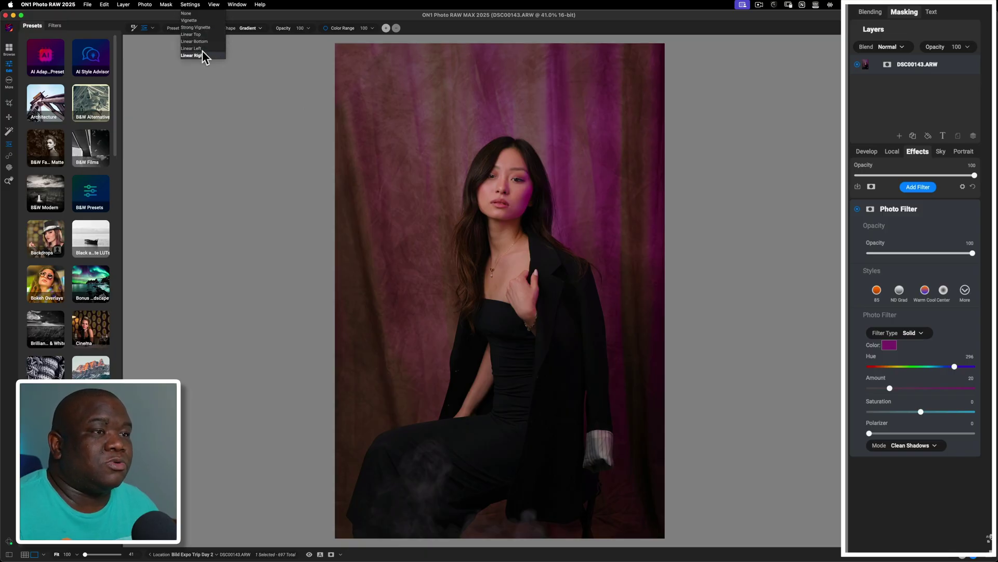
left_click(198, 47)
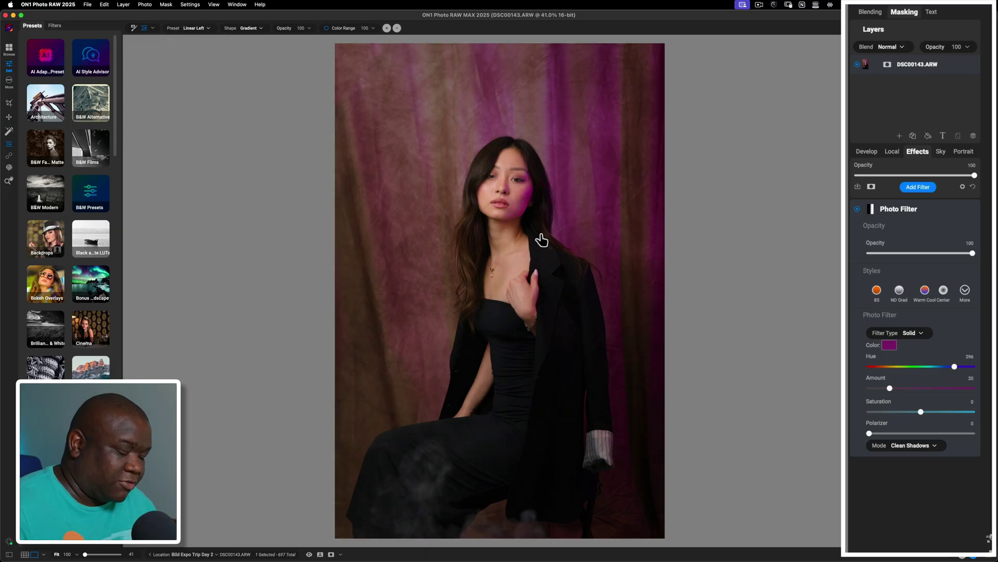
key("super+m")
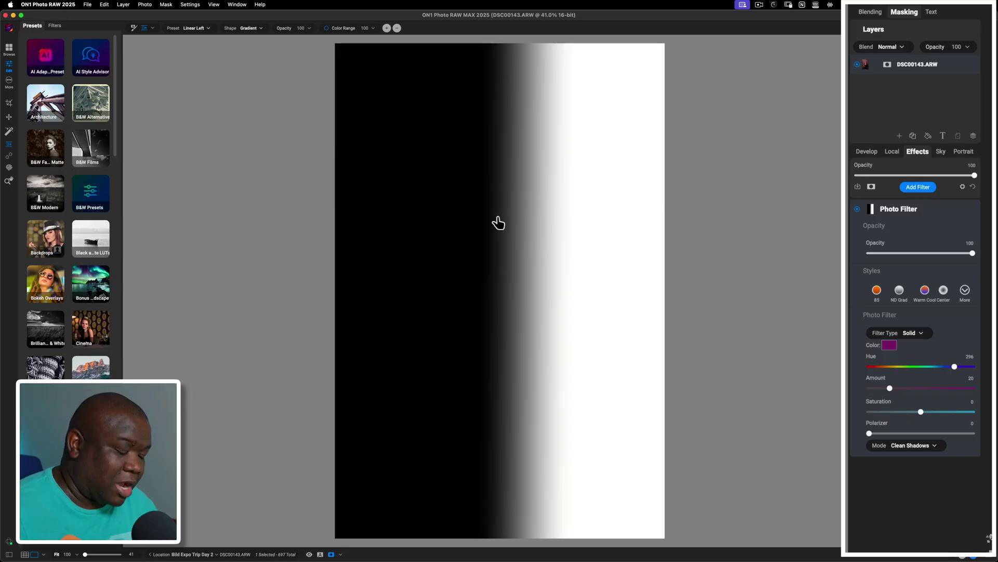
key("super+m")
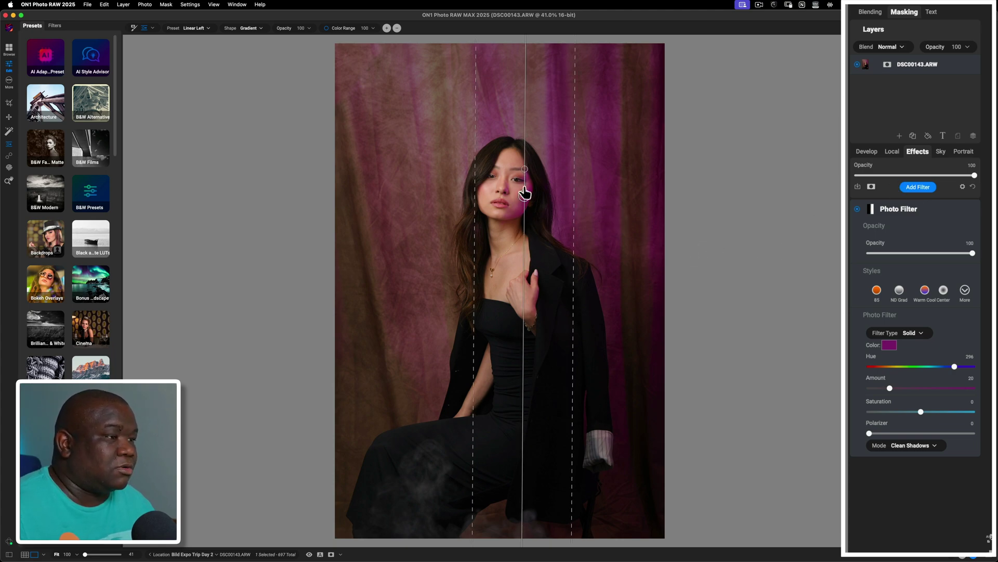
left_click_drag(525, 196, 529, 197)
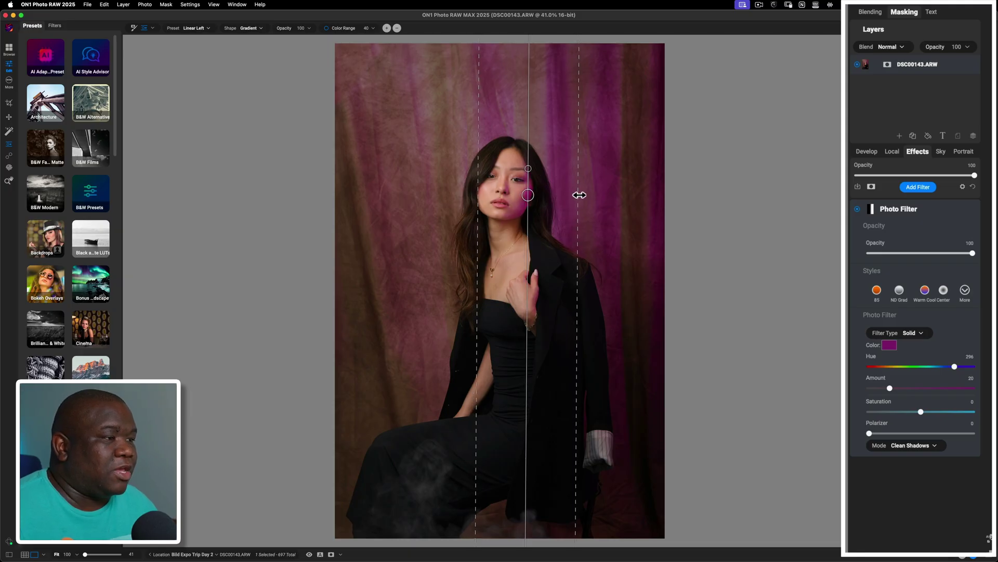
left_click_drag(580, 195, 590, 196)
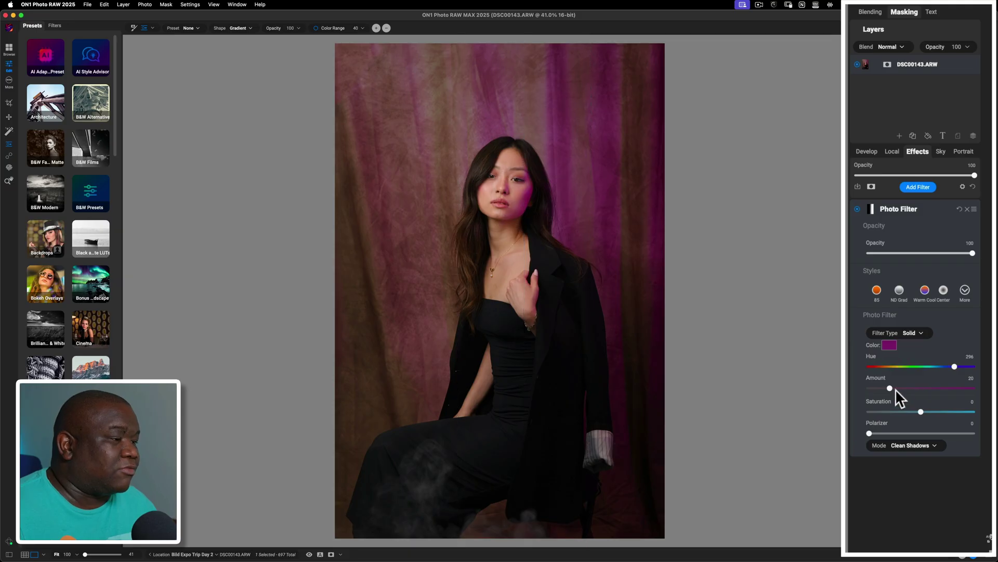
left_click_drag(890, 387, 909, 387)
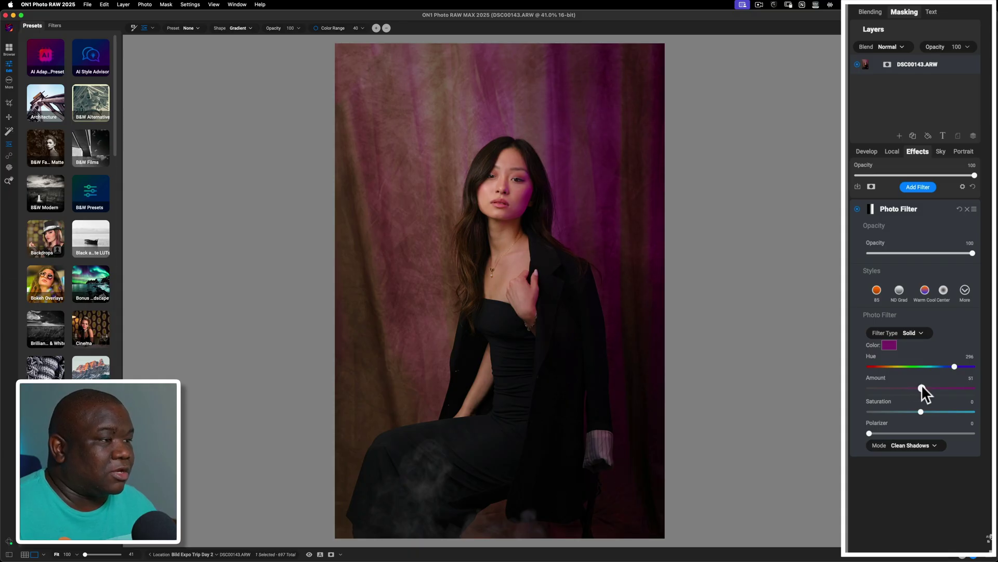
left_click_drag(922, 387, 926, 387)
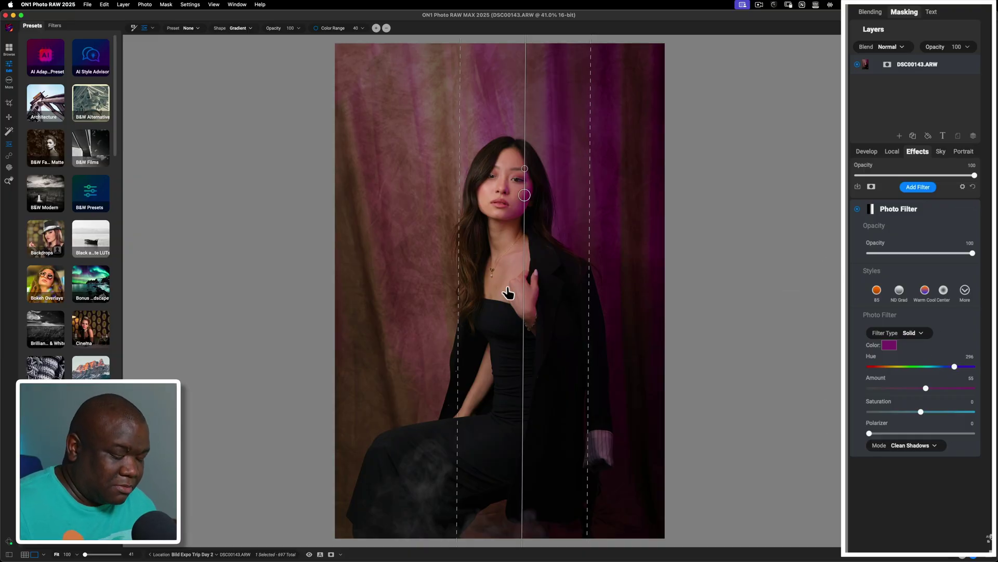
Build an AI subject mask of the face, hair and jacket and apply it to the filter.
key("b")
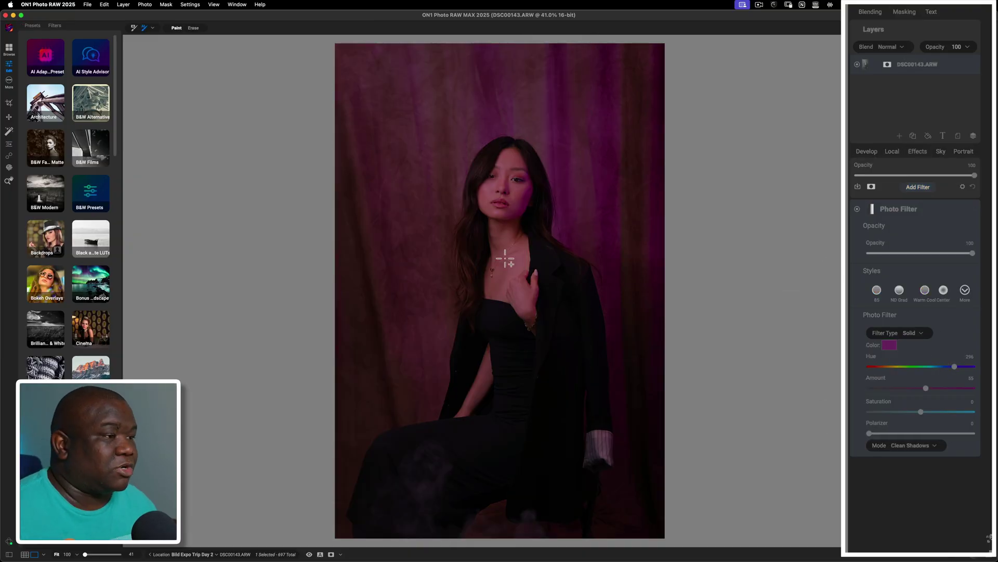
left_click(515, 200)
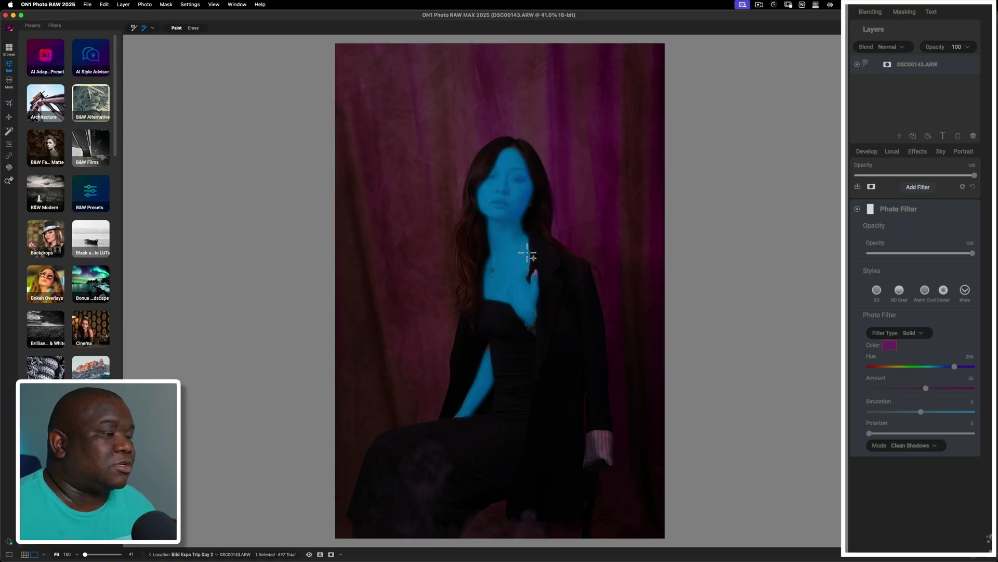
left_click(557, 263)
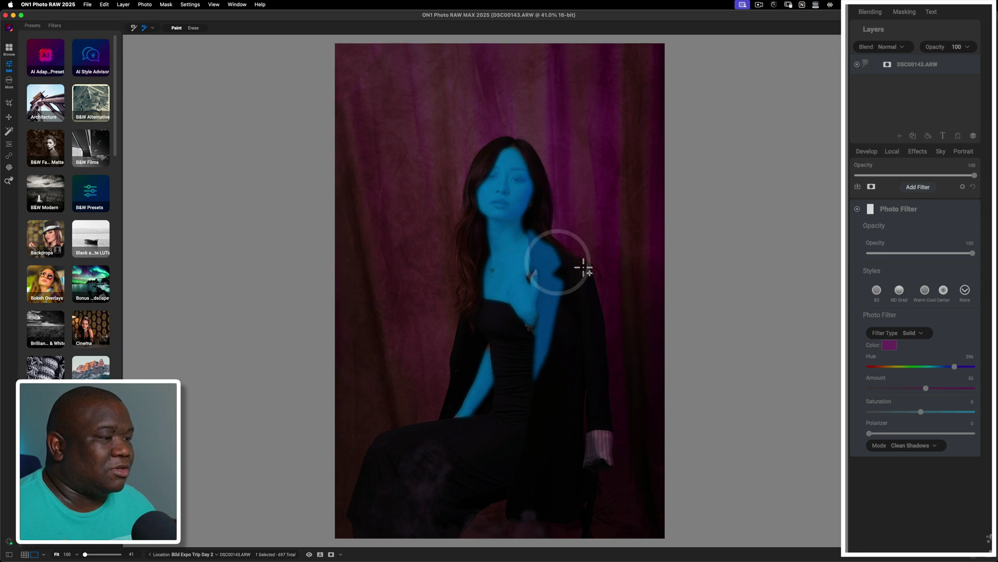
left_click(583, 268)
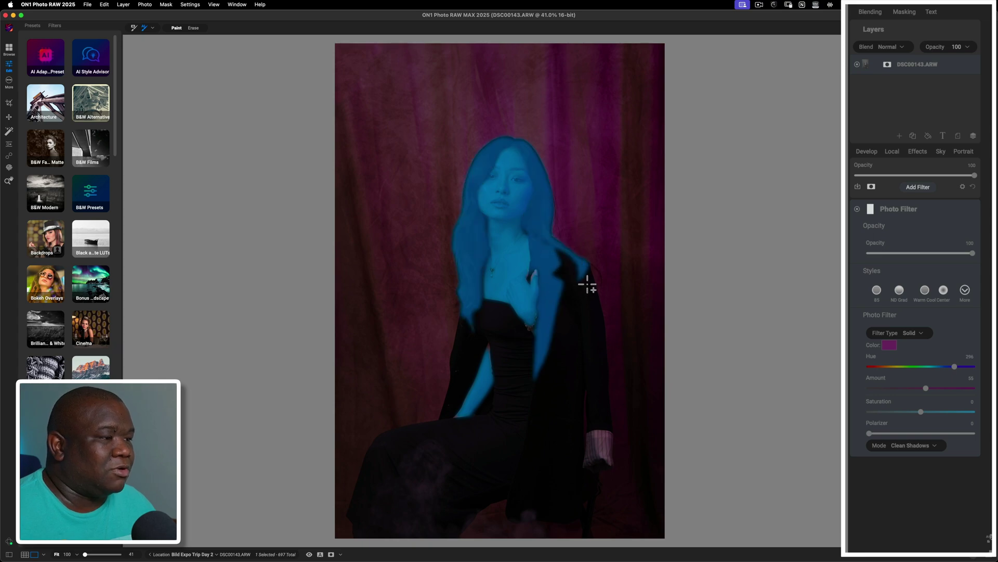
left_click(579, 276)
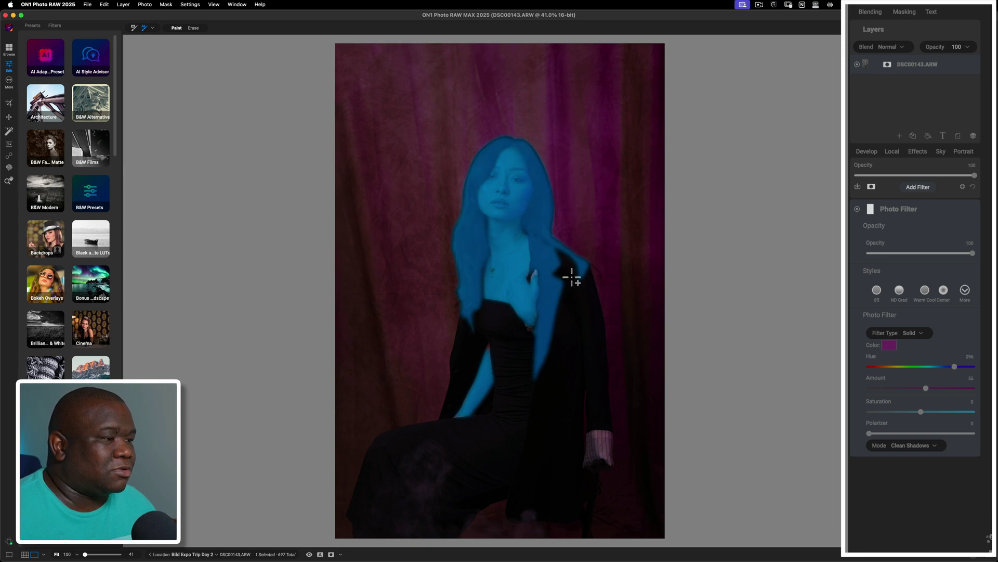
left_click(569, 273)
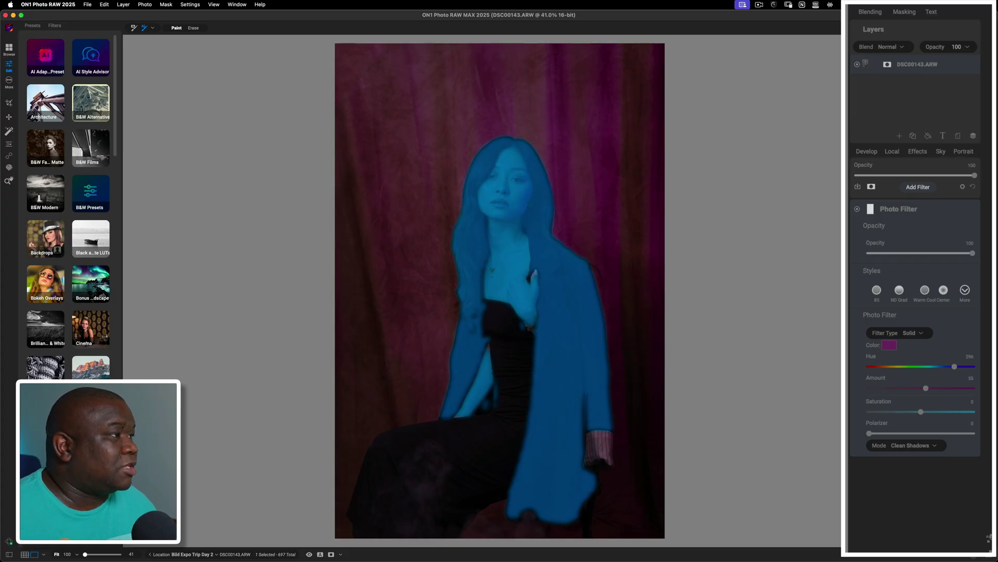
left_click(824, 311)
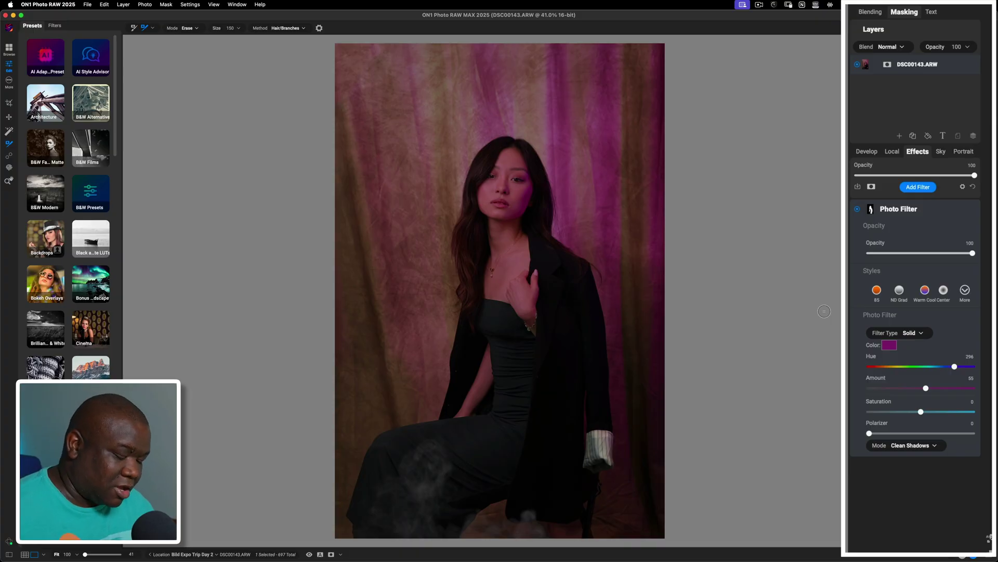
Place a Linear Right gradient mask on the woman's face.
key("shift+b")
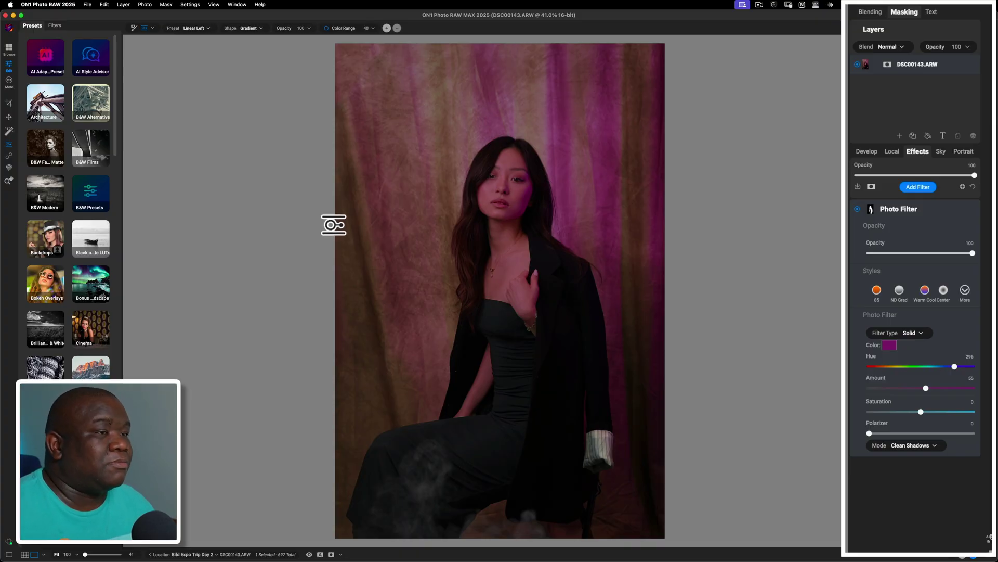
left_click(208, 28)
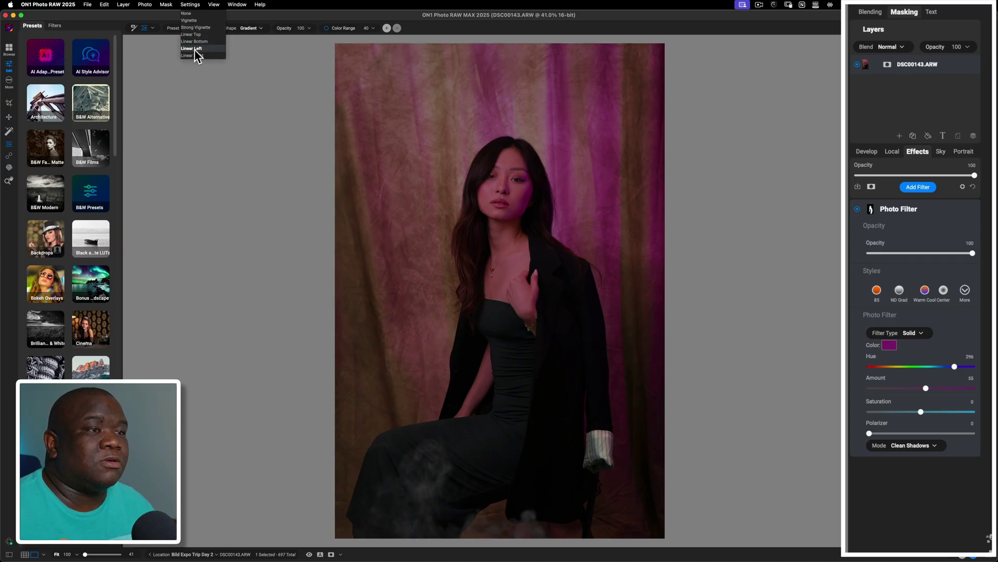
left_click(194, 49)
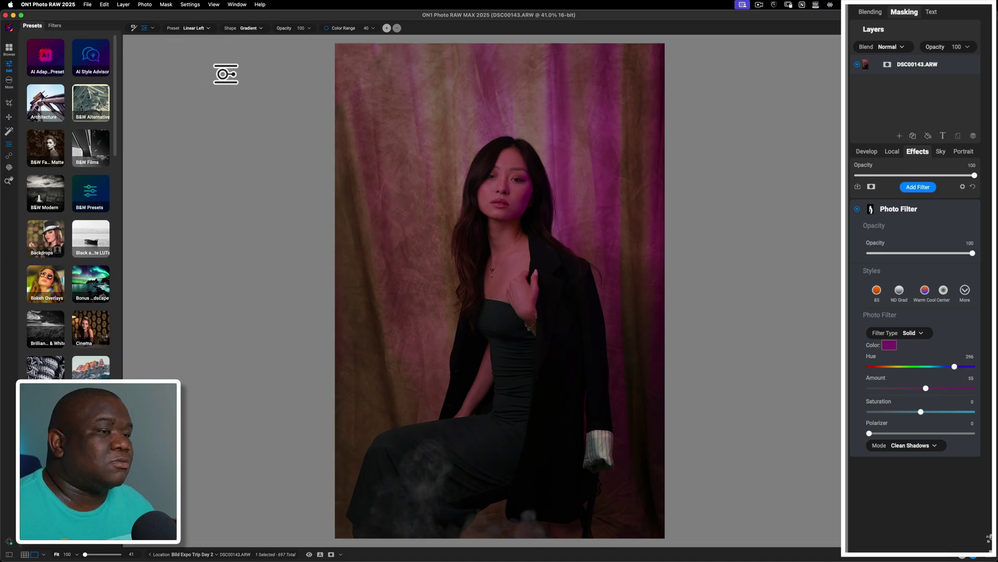
left_click(200, 28)
left_click(204, 56)
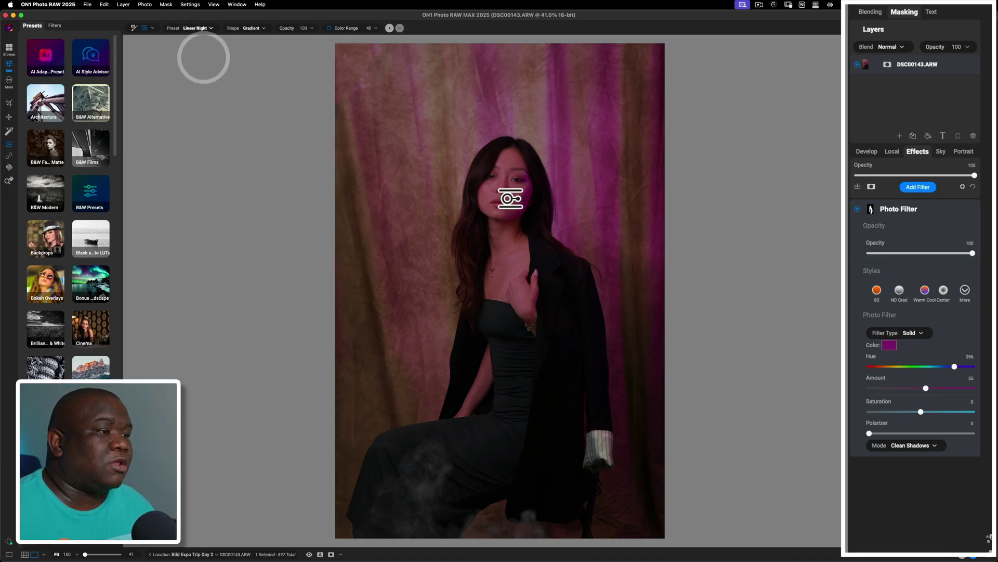
left_click(510, 198)
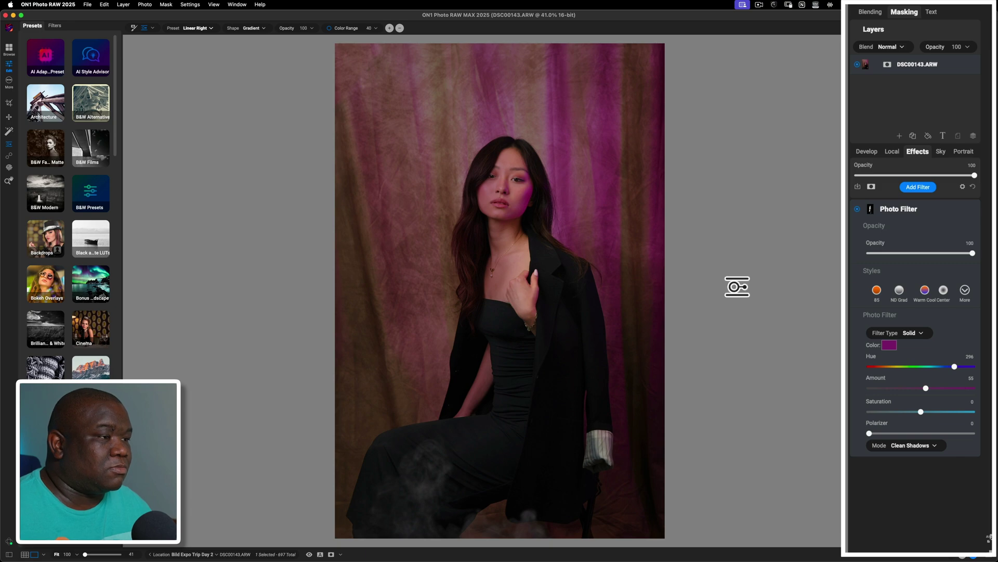
Rotate, shift right and widen the gradient while viewing the mask in black and white.
key("o")
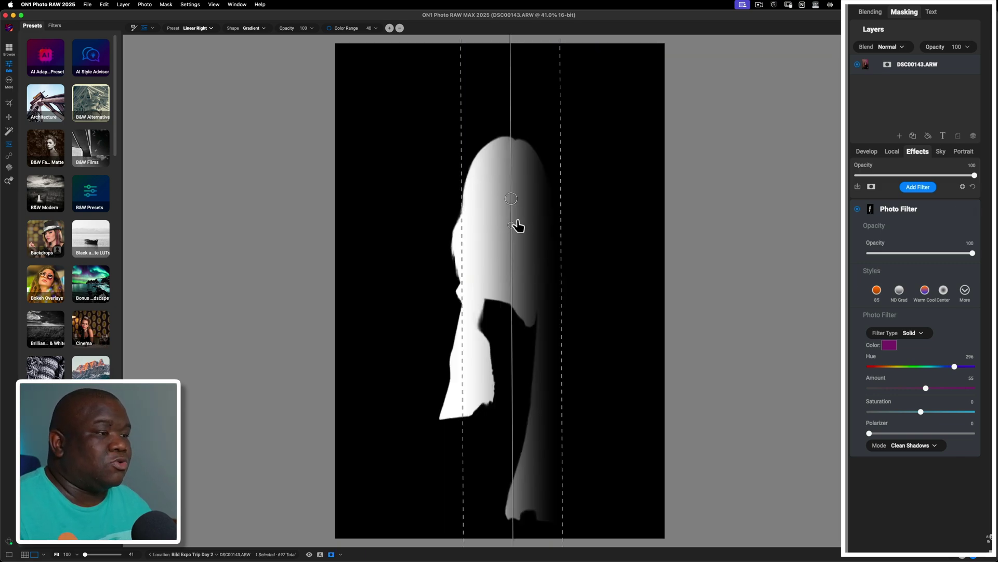
left_click_drag(520, 234, 512, 156)
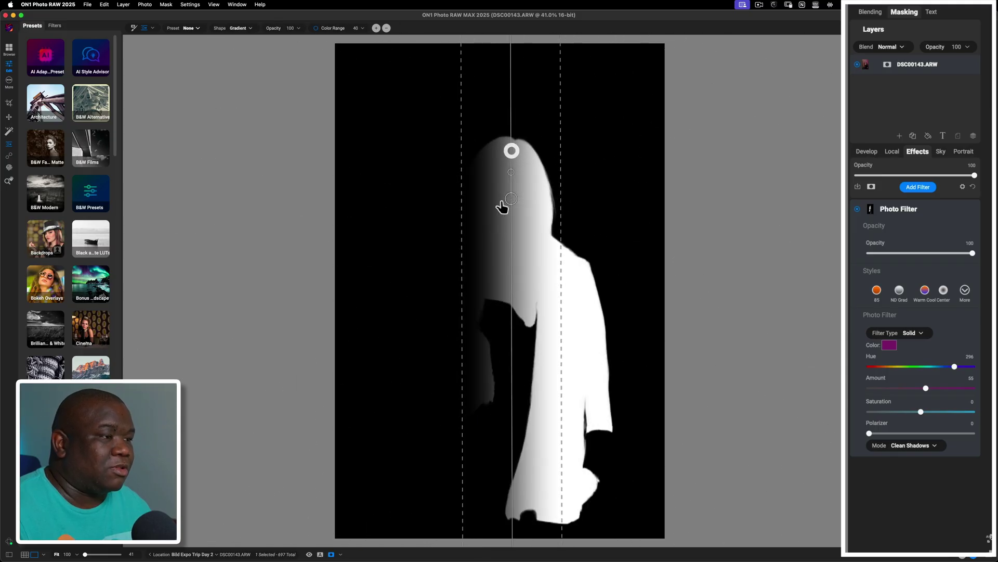
left_click_drag(512, 201, 544, 205)
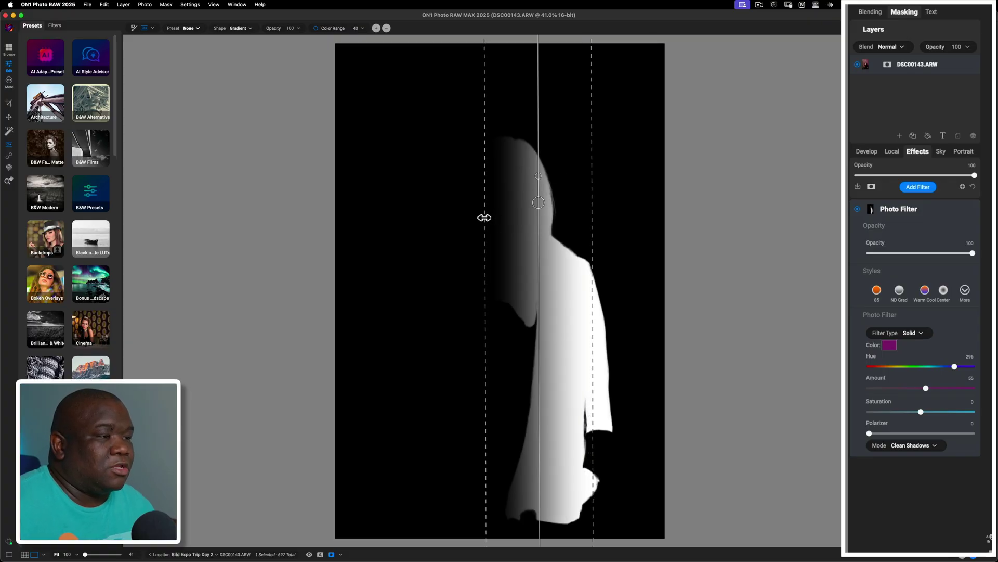
left_click_drag(484, 218, 468, 215)
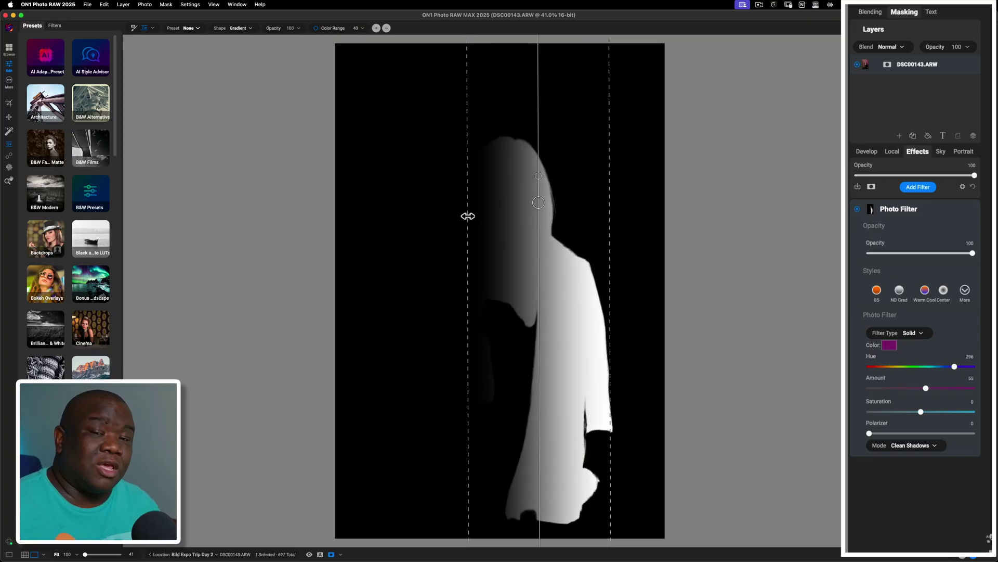
left_click(468, 216)
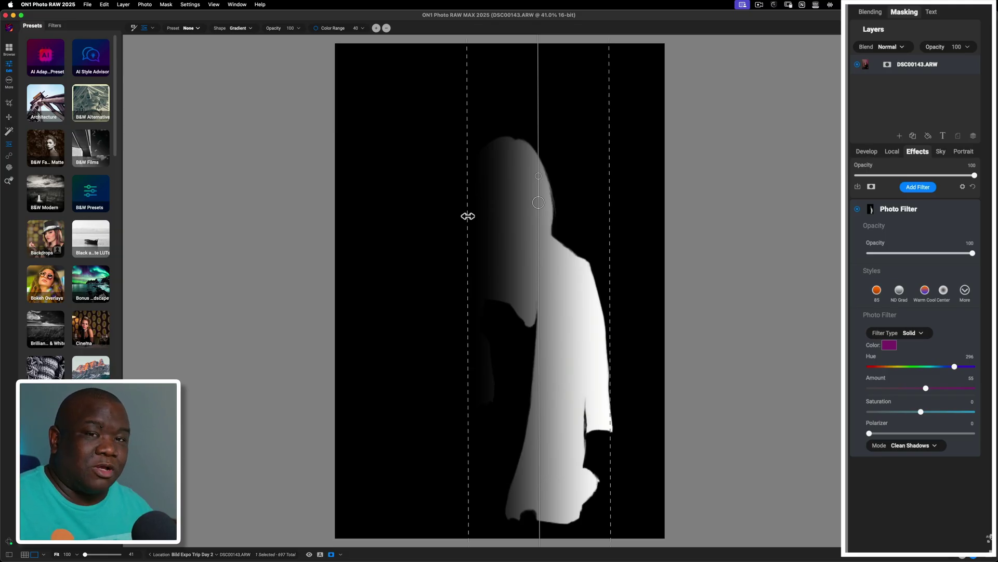
left_click_drag(538, 203, 537, 205)
left_click(537, 204)
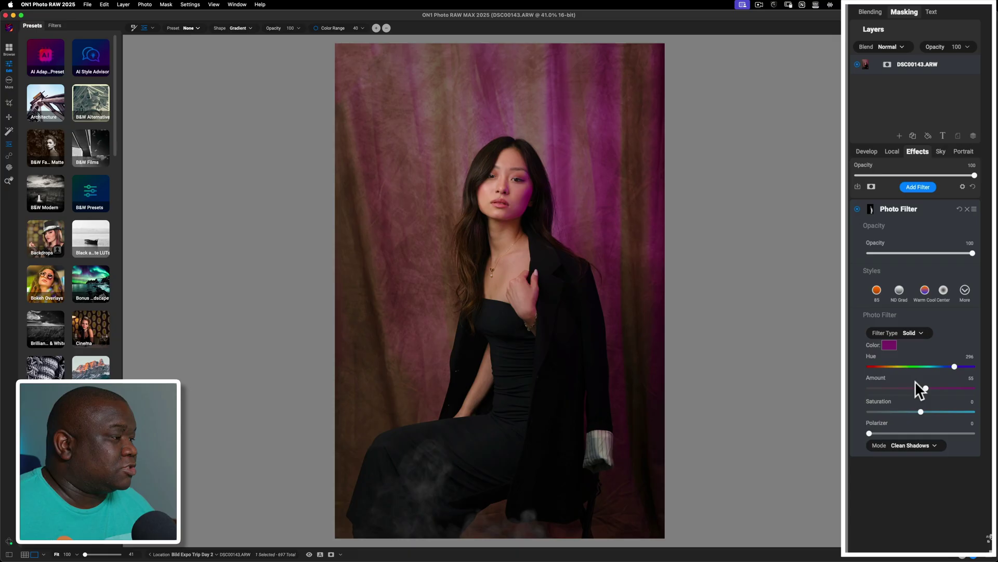
Compare the magenta filter on and off, lower its Amount to 41, and collapse its settings.
left_click(857, 208)
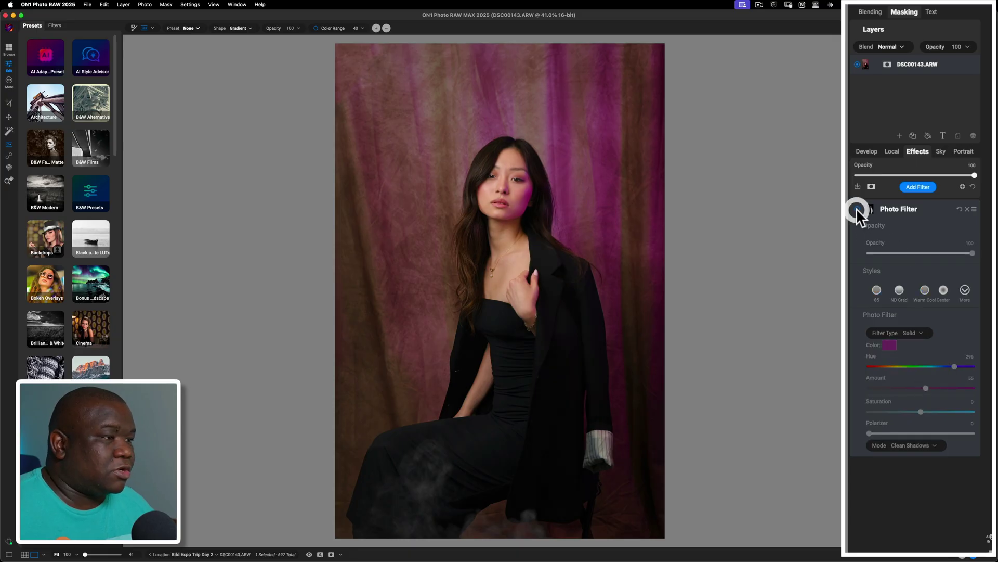
left_click(857, 208)
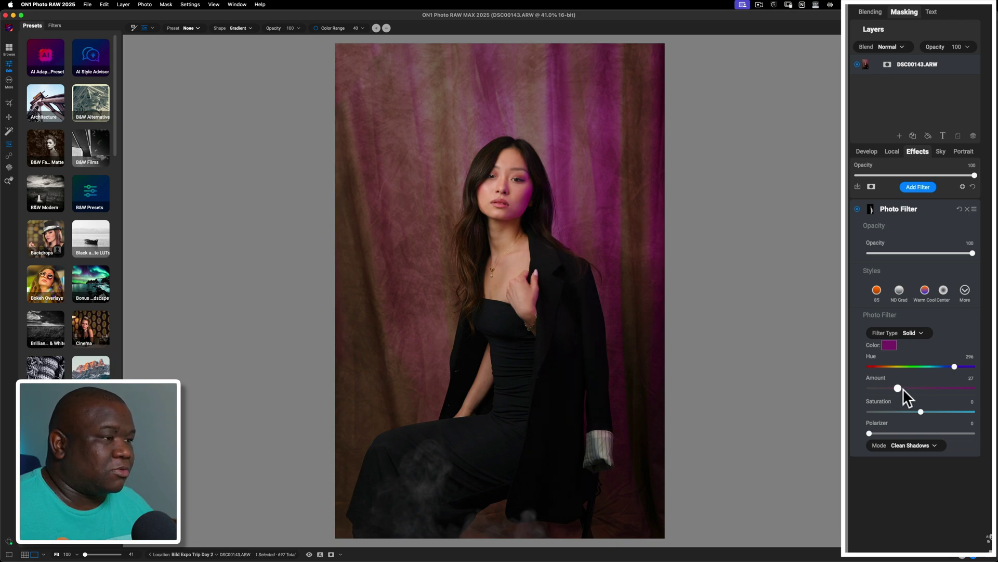
left_click_drag(910, 388, 919, 388)
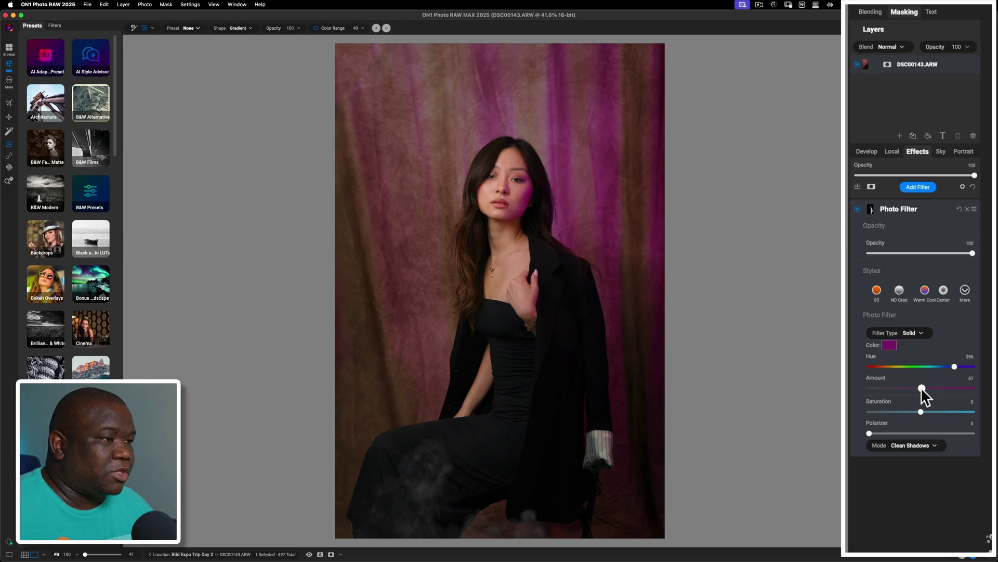
left_click(912, 389)
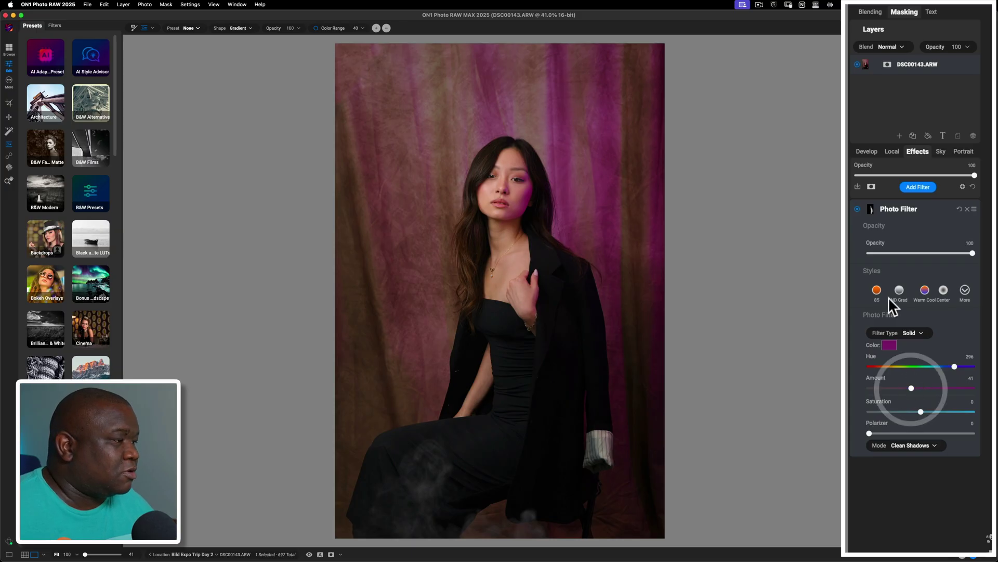
left_click(929, 206)
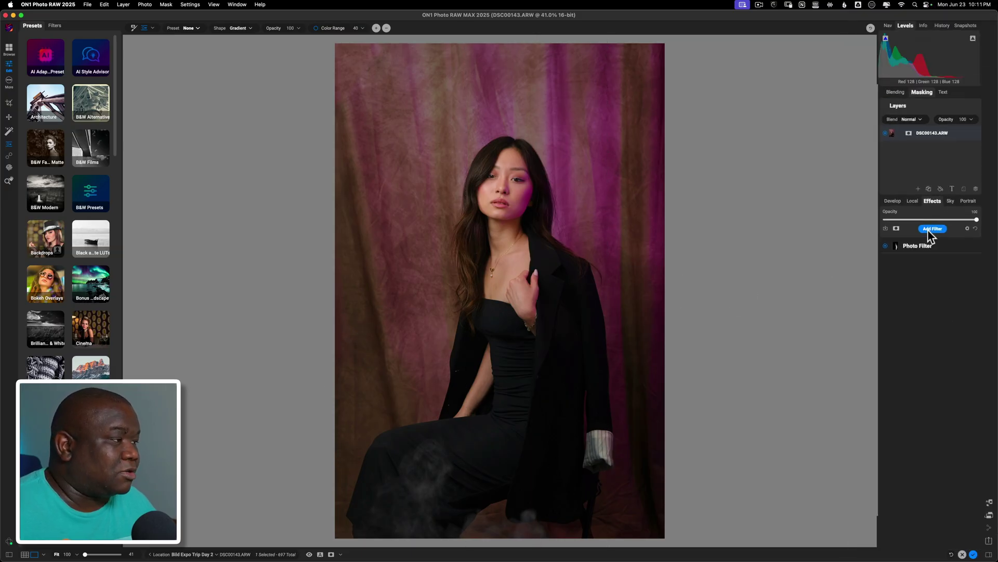
Add a second Photo Filter and set its colour to a bright green, hue 108.
left_click(928, 229)
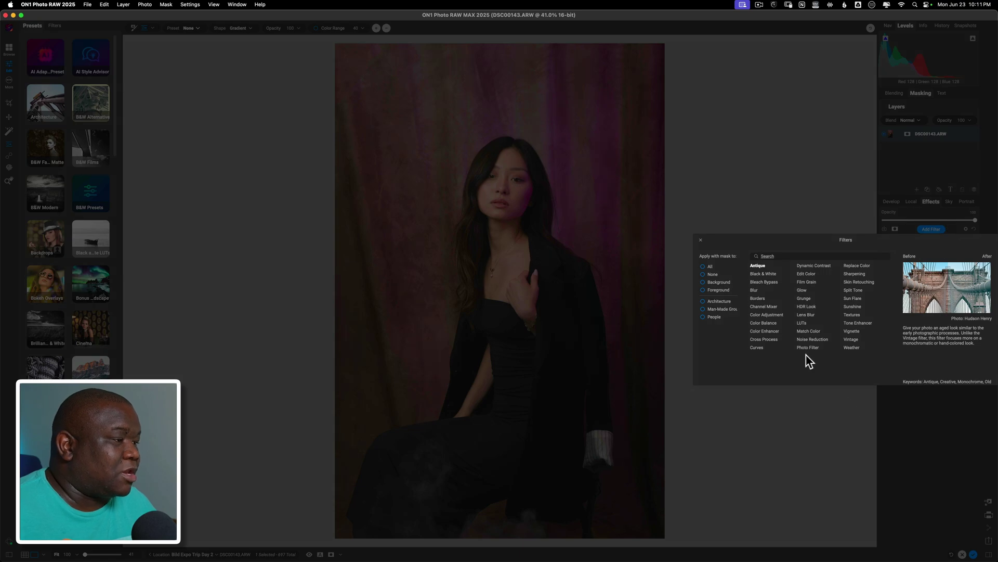
left_click(808, 347)
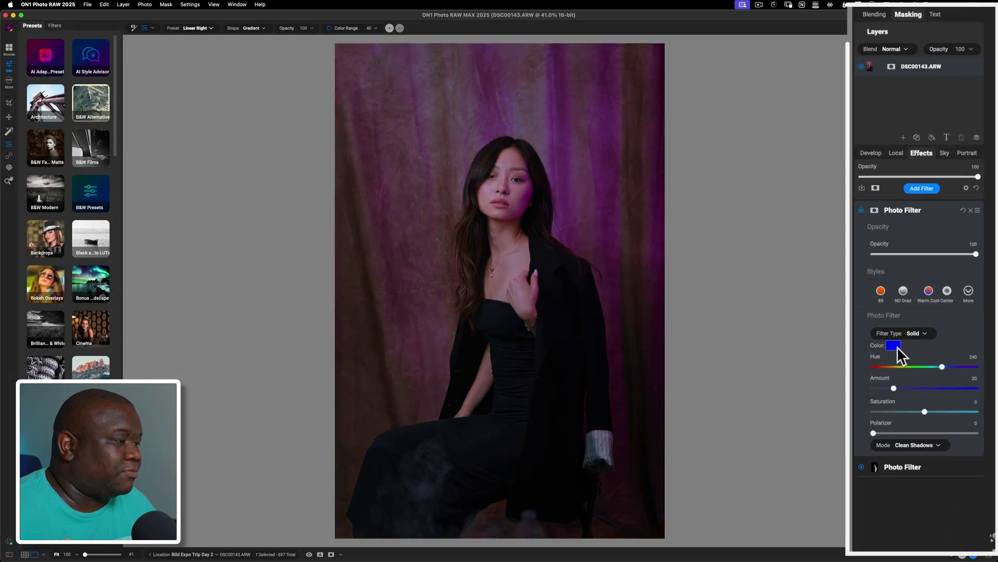
left_click(931, 350)
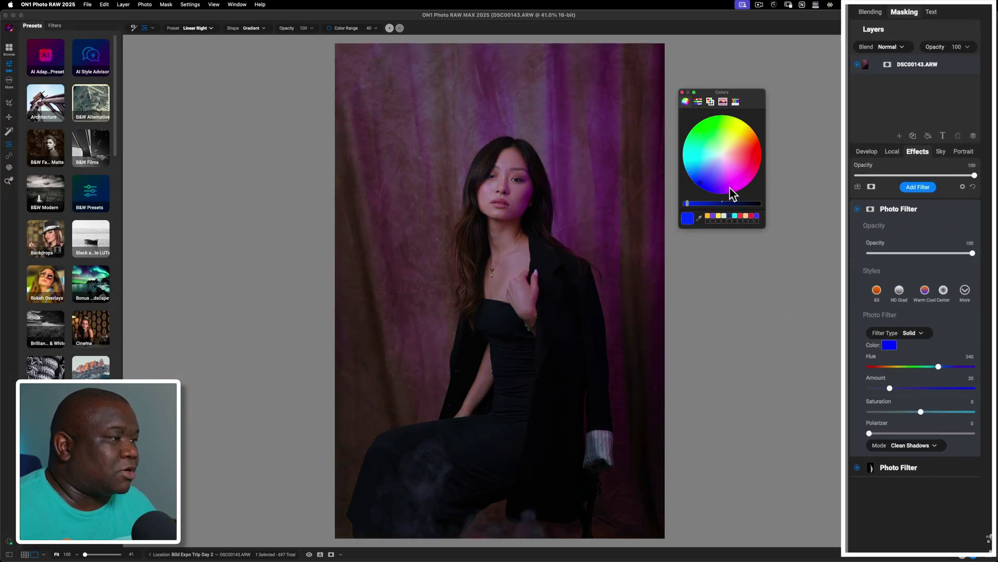
left_click(698, 218)
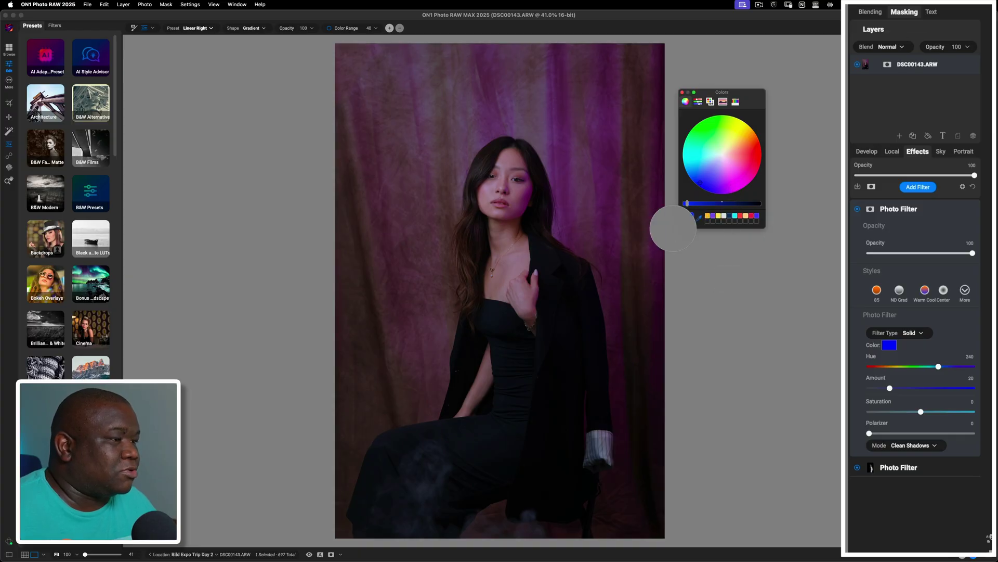
left_click(526, 198)
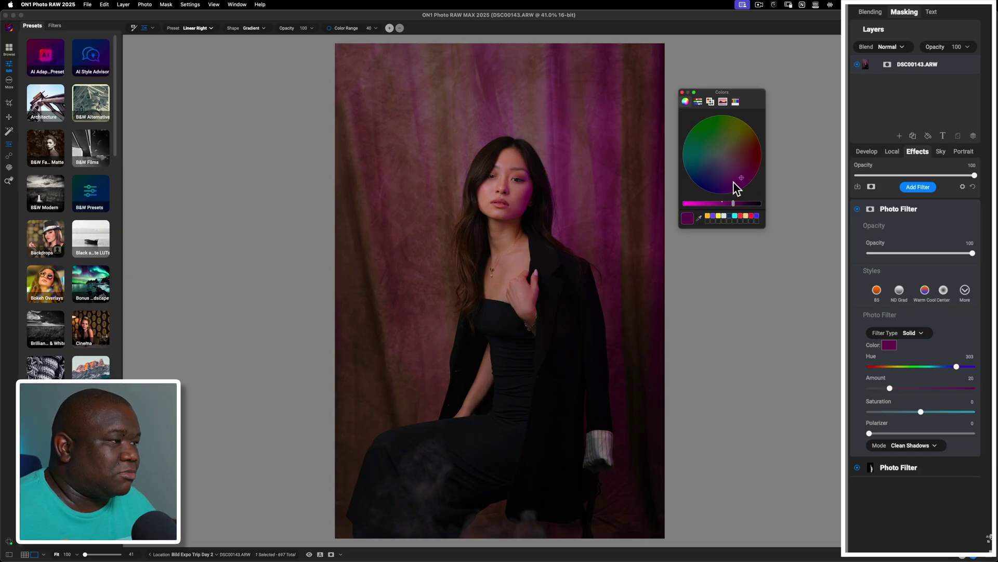
left_click(700, 130)
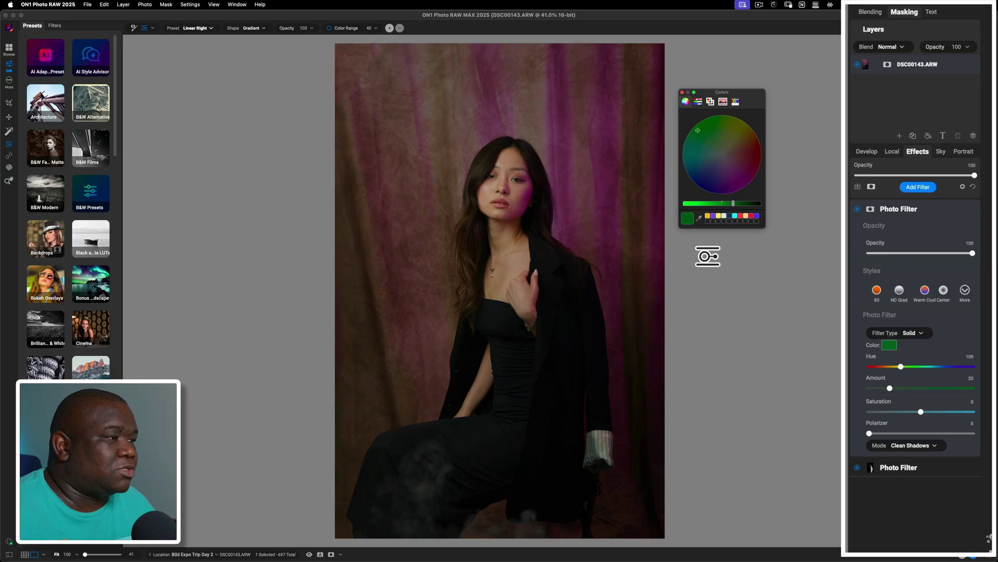
left_click_drag(733, 204, 708, 204)
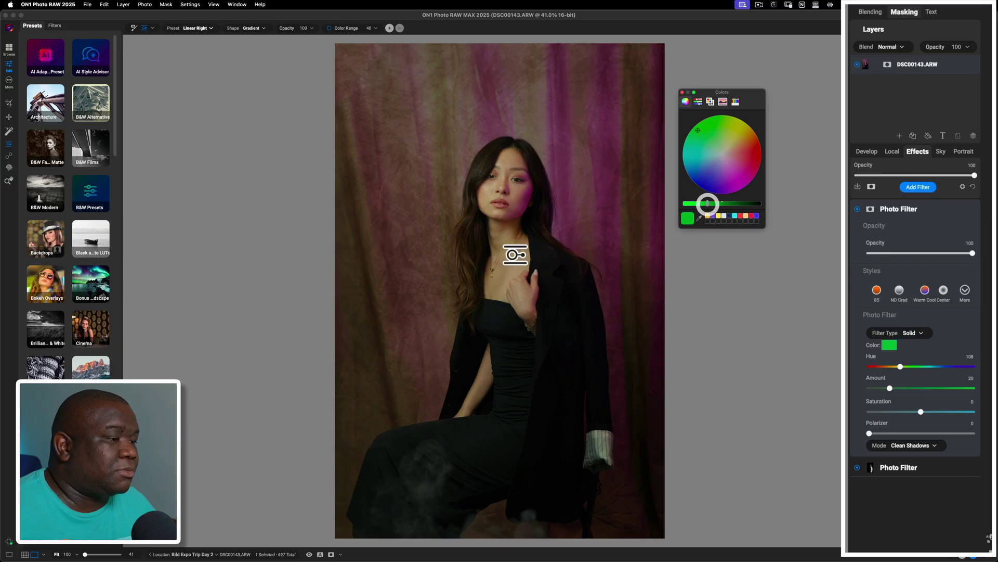
left_click(682, 92)
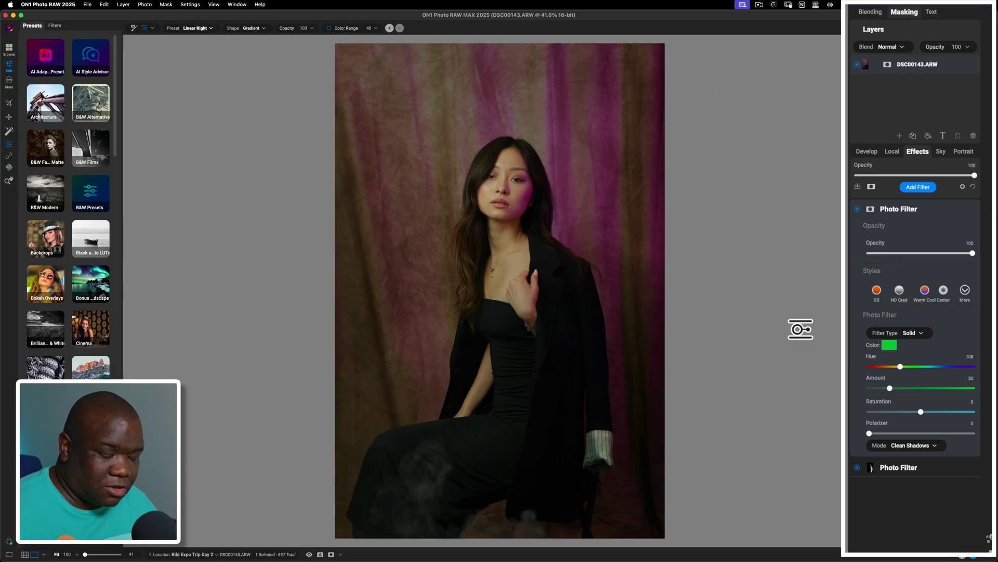
Select the woman's skin with the AI mask brush for the green filter, then switch to Erase.
key("b")
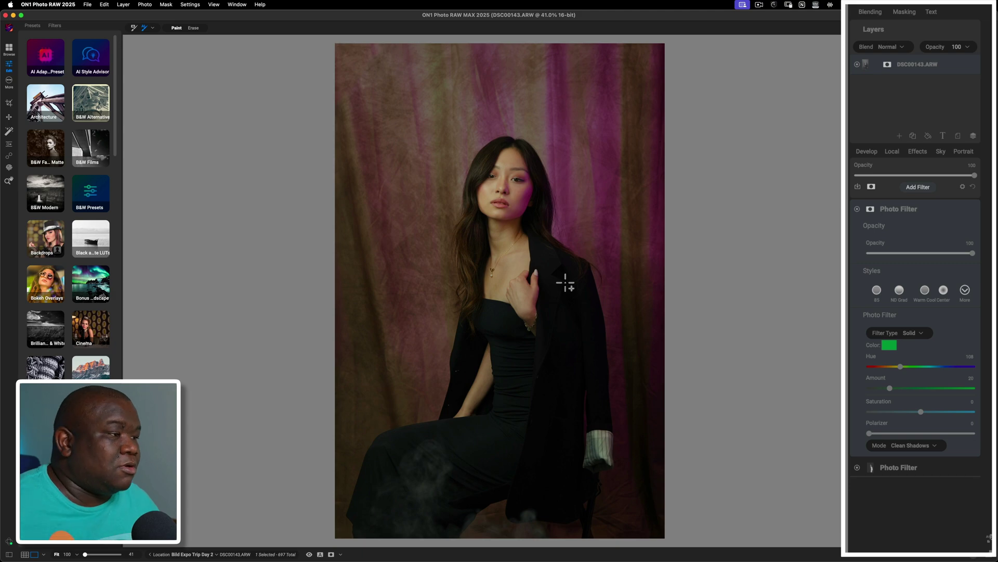
left_click(512, 198)
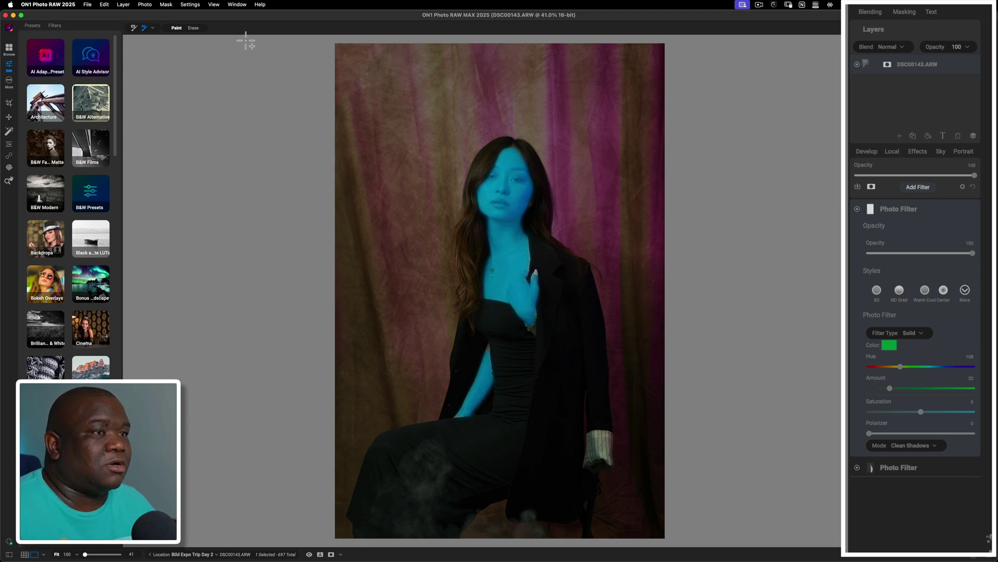
left_click(193, 28)
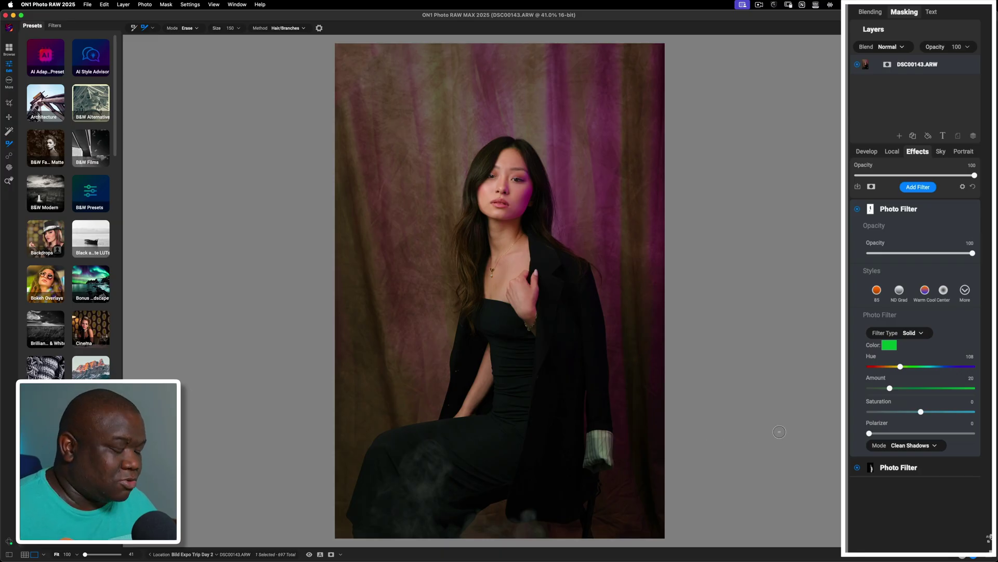
key("shift+b")
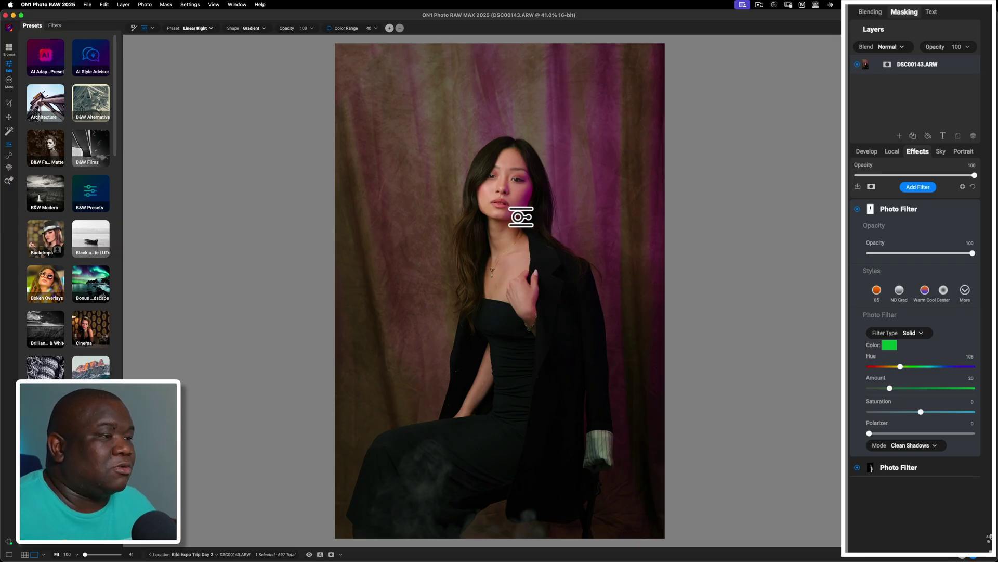
Widen the green filter's gradient feather, shift its centre left across the face, and set Amount to 30.
left_click(522, 217)
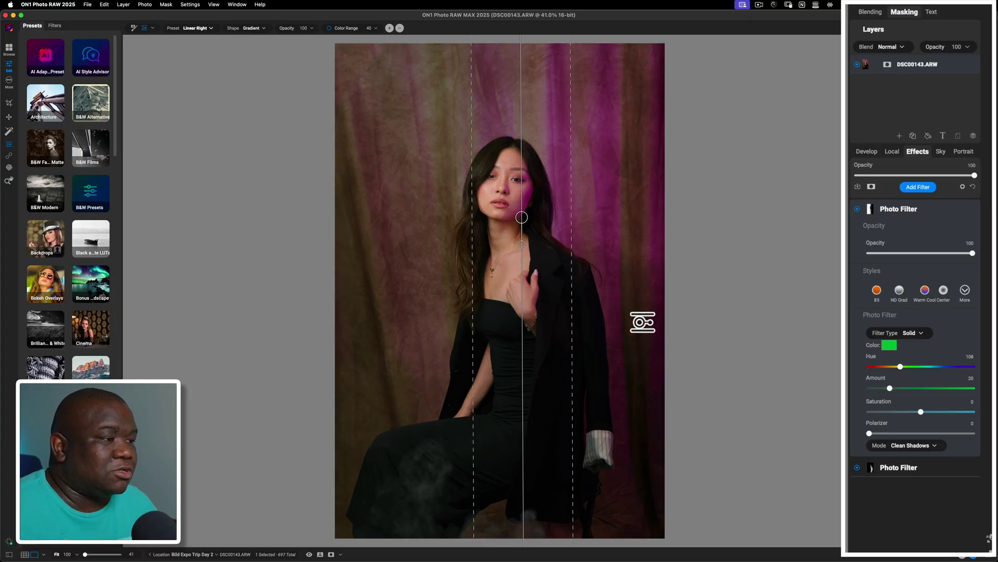
key("super+m")
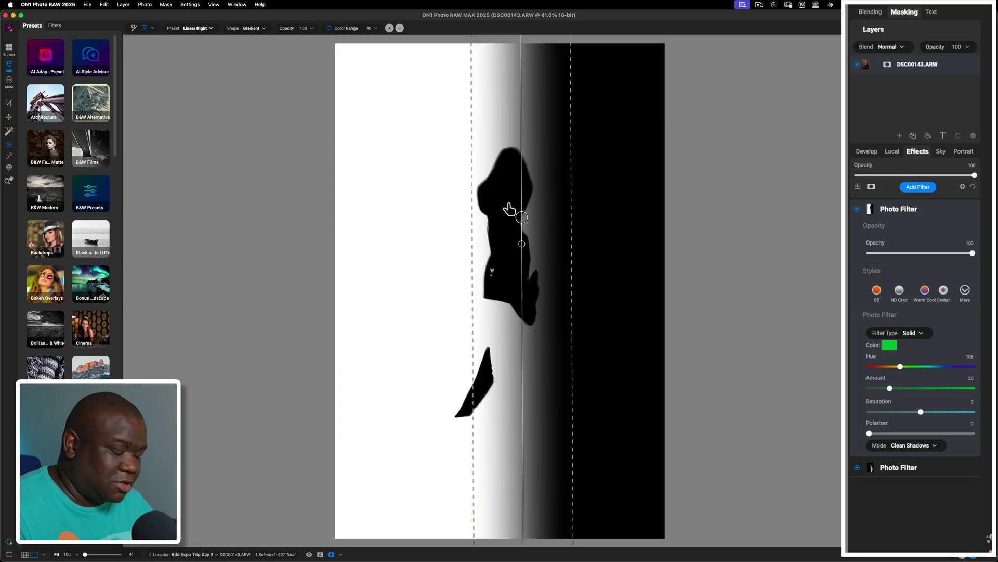
key("super+m")
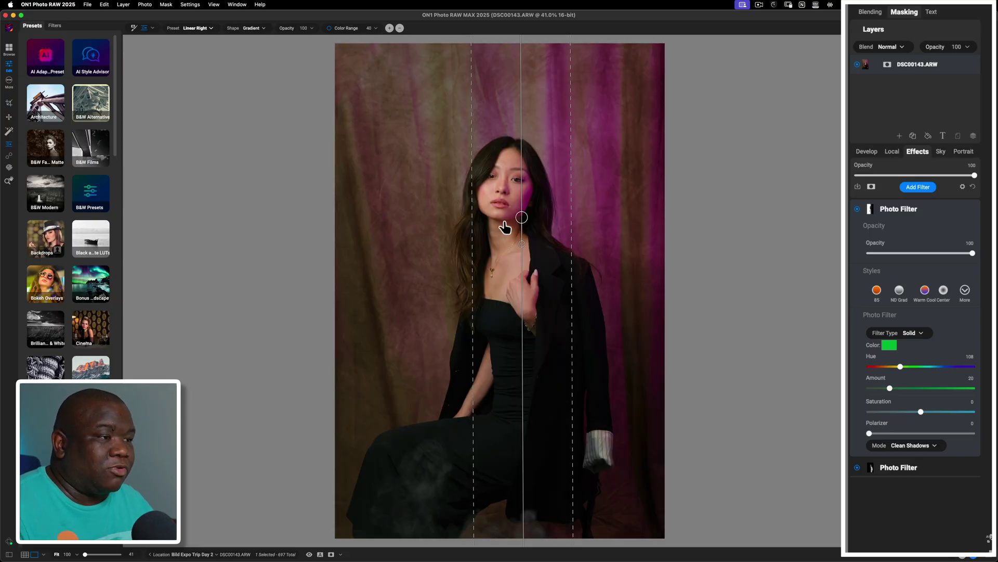
left_click_drag(471, 224, 422, 227)
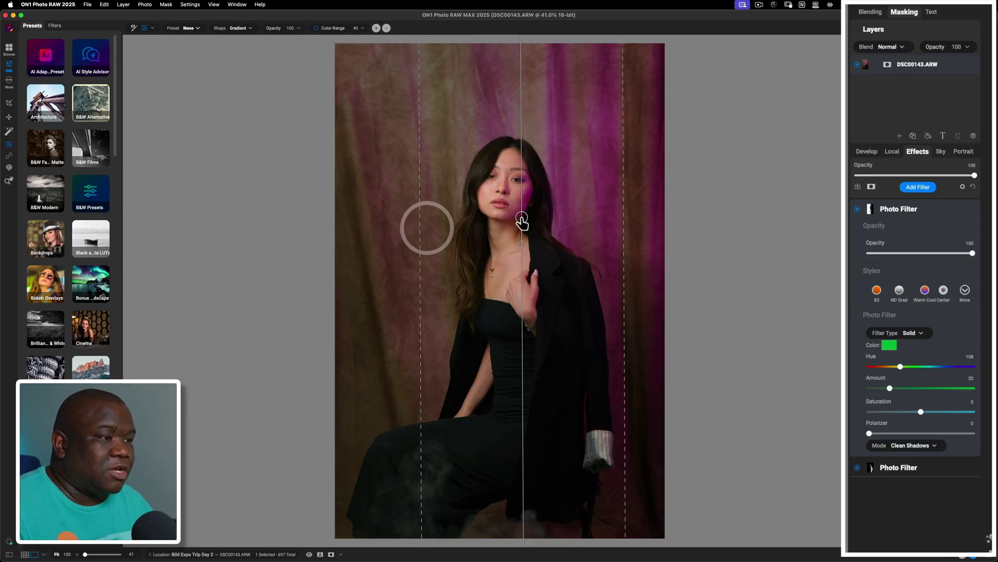
left_click_drag(522, 219, 473, 225)
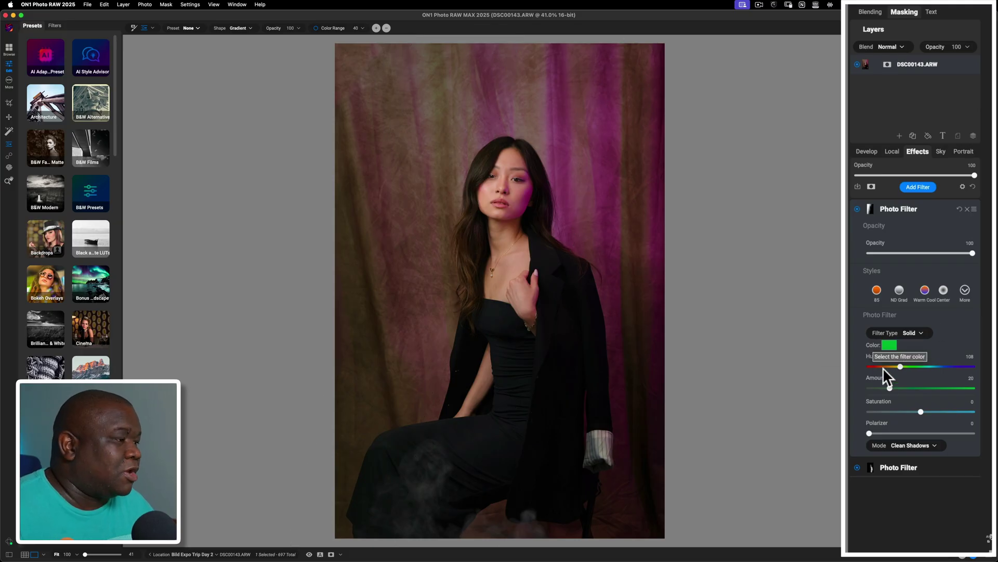
left_click_drag(889, 388, 901, 389)
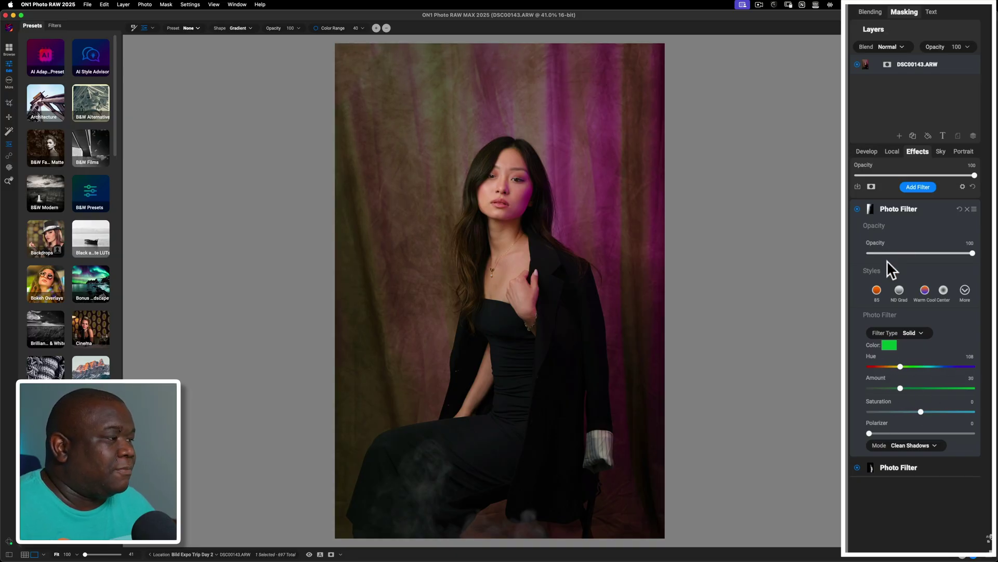
left_click(926, 207)
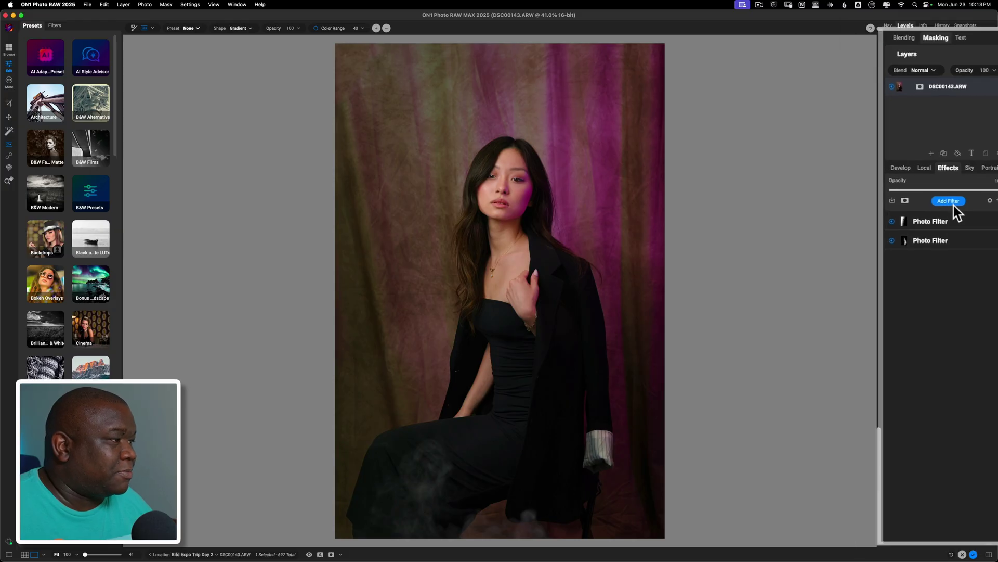
Add a Bleach Bypass filter and show its blending options.
left_click(934, 230)
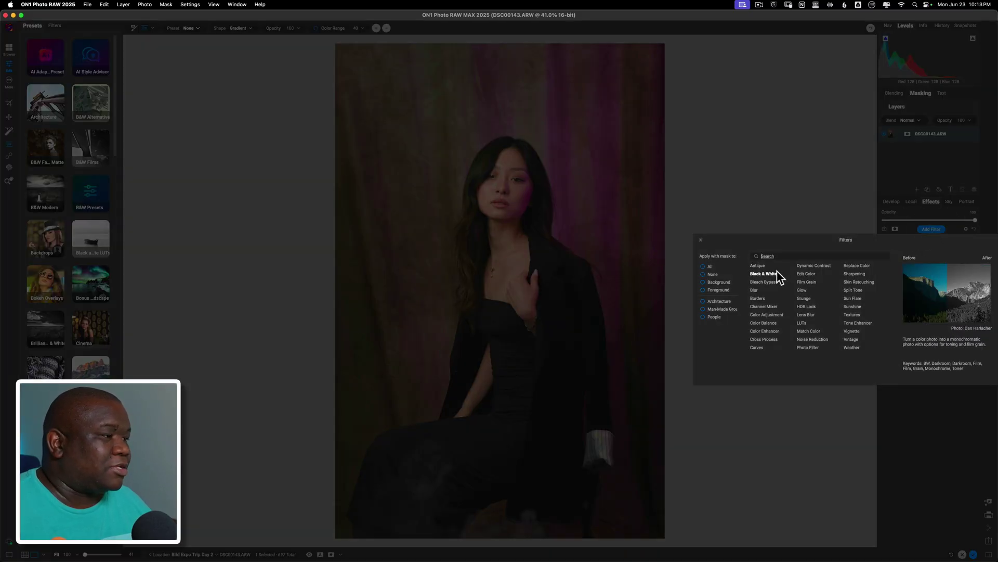
left_click(769, 283)
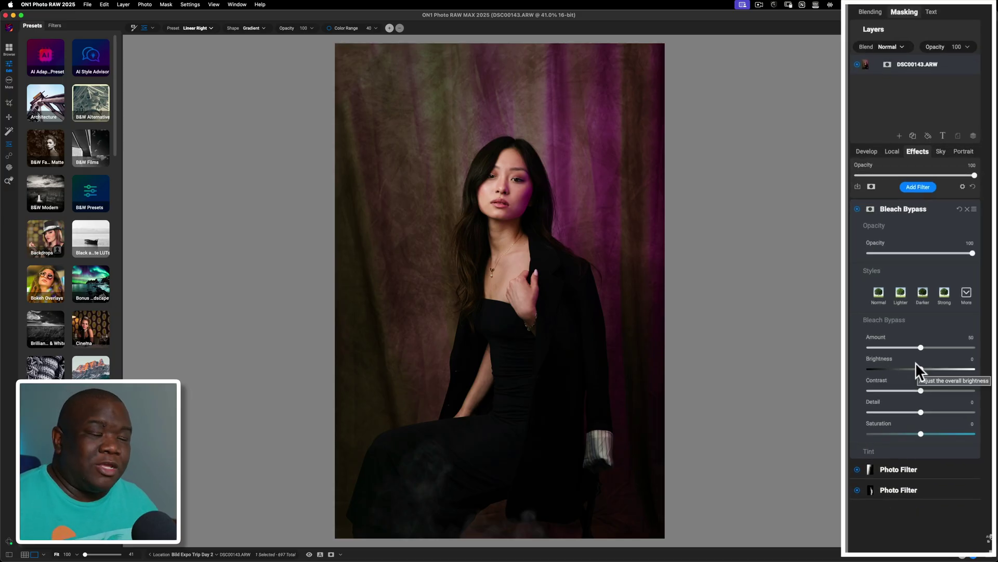
left_click(872, 12)
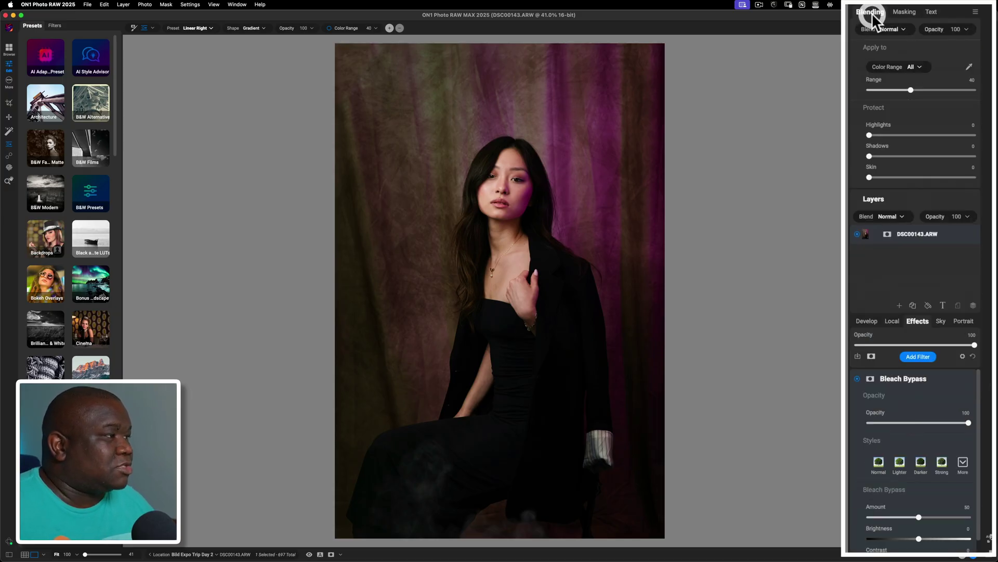
Preview the Color Burn, Lighten, Color Dodge and Lighter Color blend modes, keeping Normal.
left_click(886, 29)
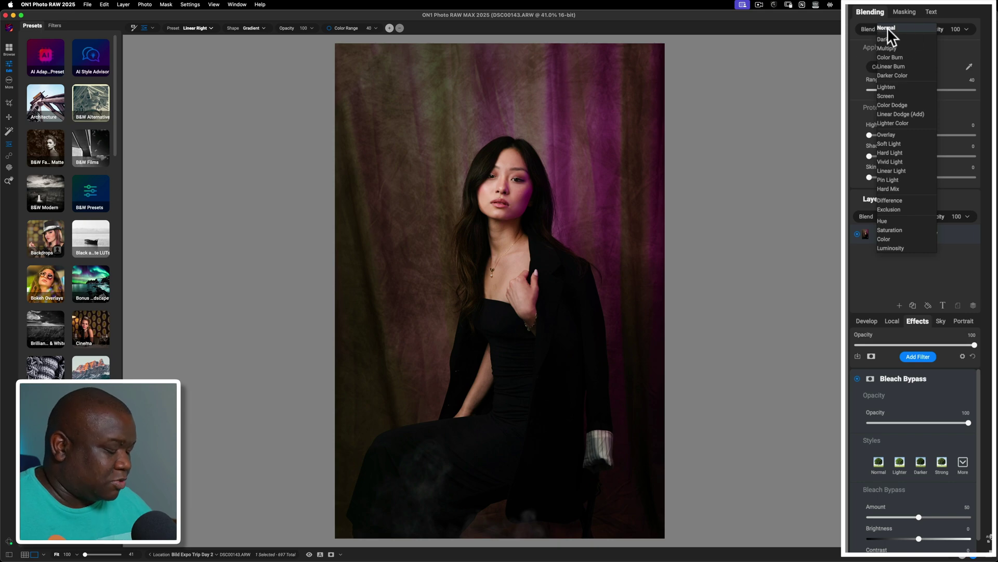
key("Down")
key("Down")
key("Down")
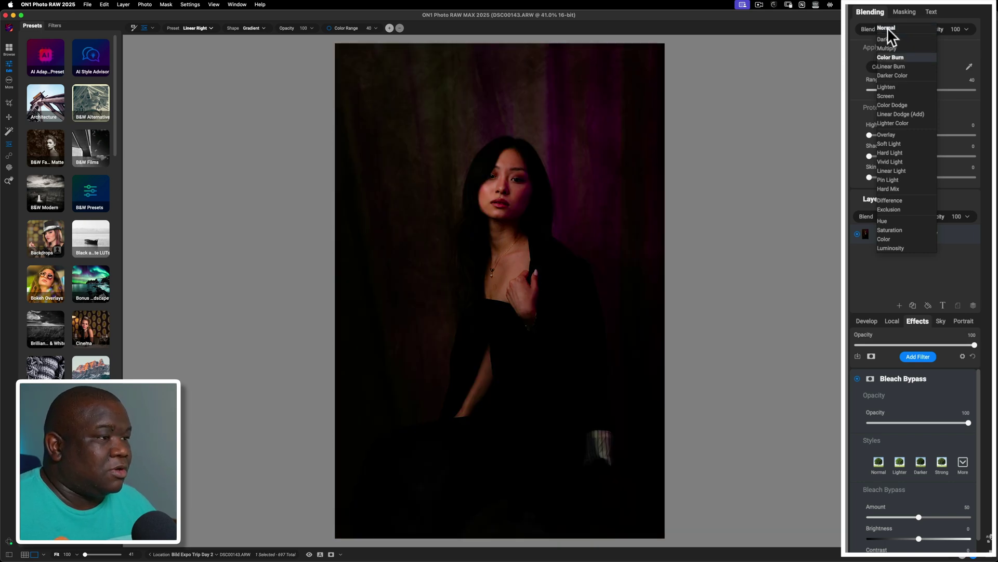
key("Down")
key("Down")
key("Down")
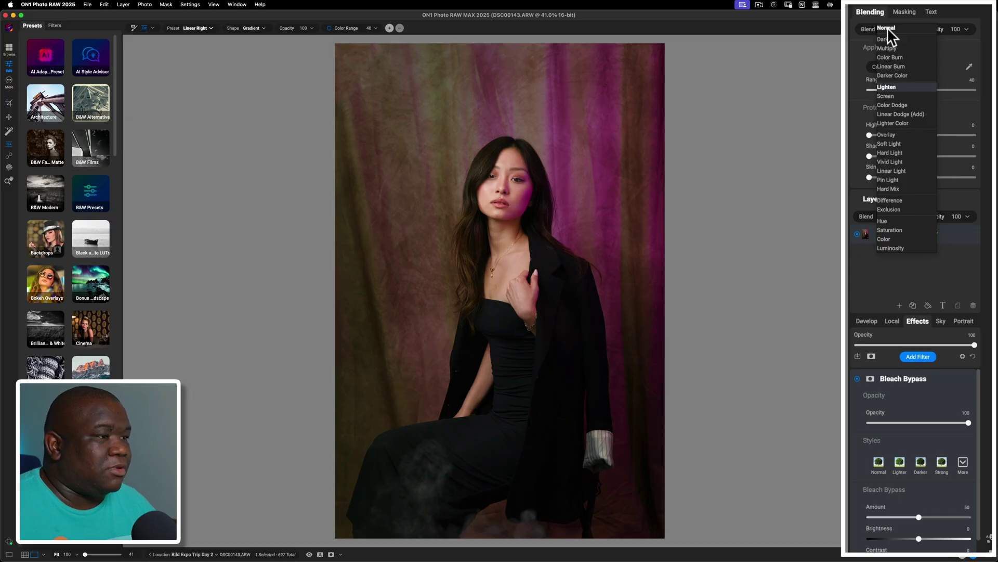
key("Down")
key("Down")
key("Down")
key("Down")
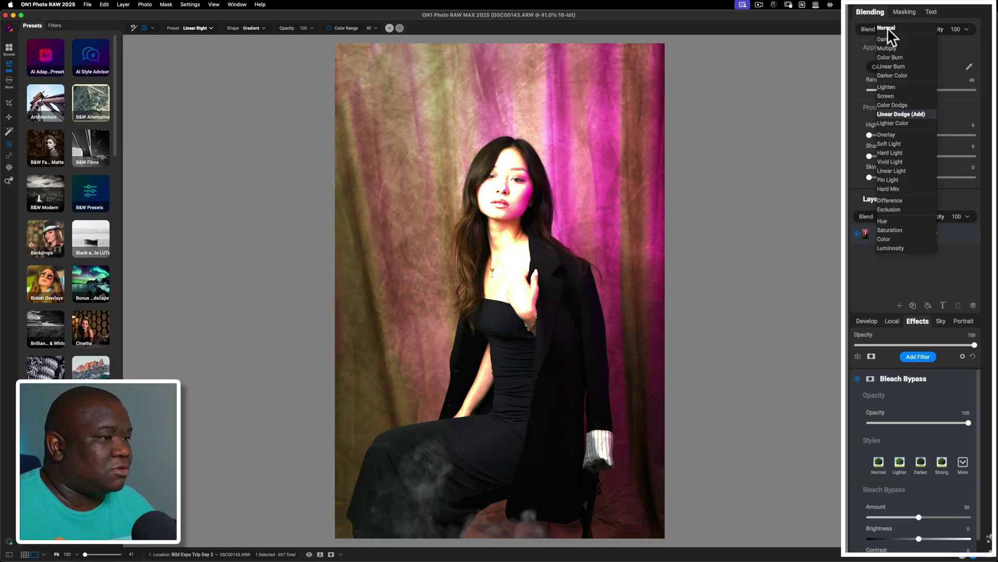
key("Down")
key("Down")
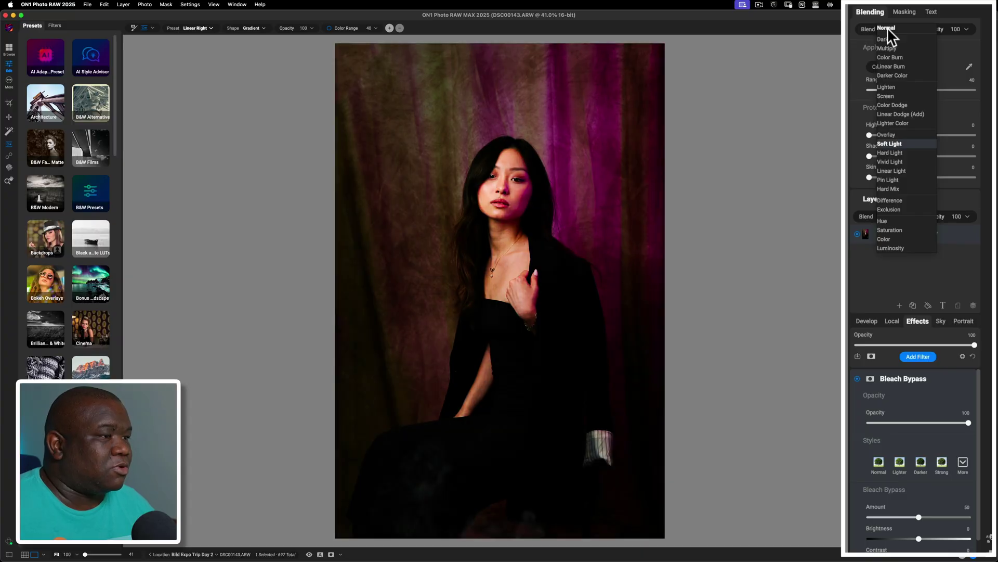
key("Escape")
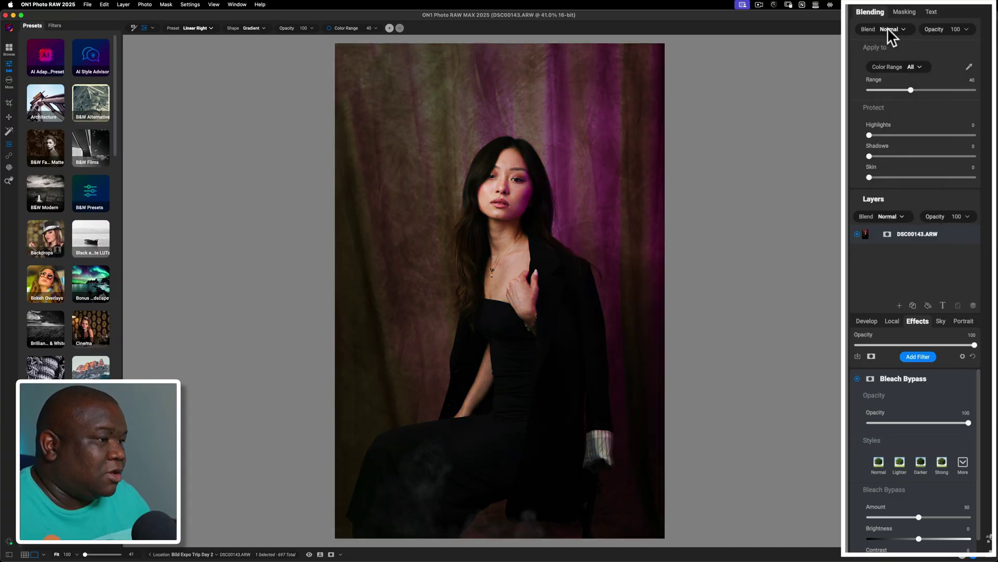
Set the Bleach Bypass blend mode to Soft Light and its opacity to 44.
left_click(888, 29)
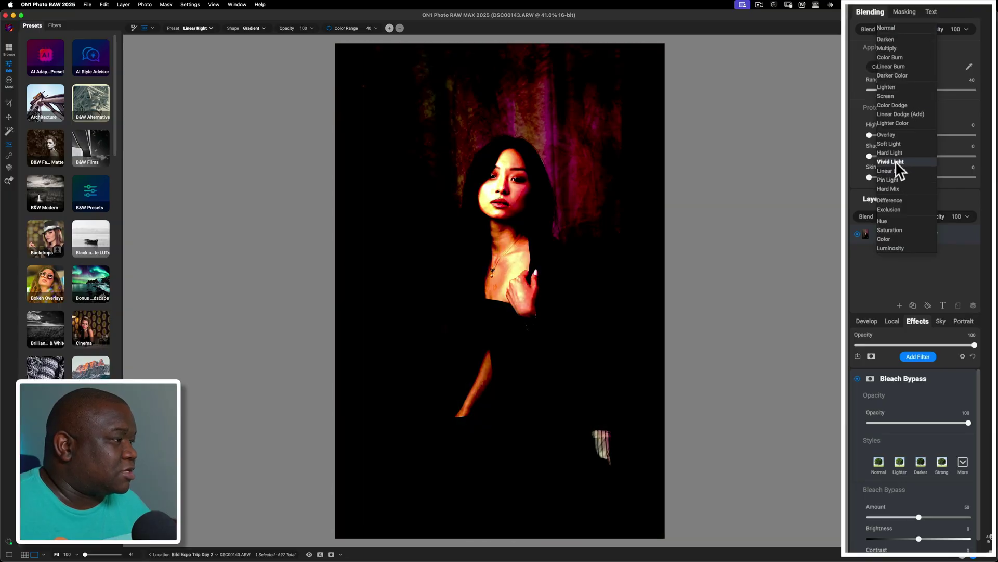
left_click(893, 144)
scroll(890, 366, "down", 4)
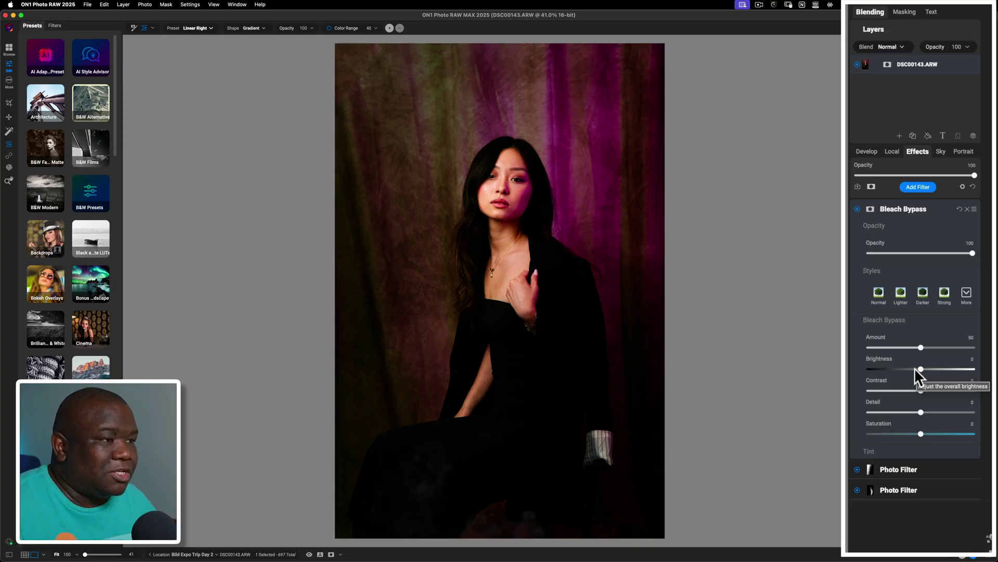
left_click_drag(972, 253, 968, 253)
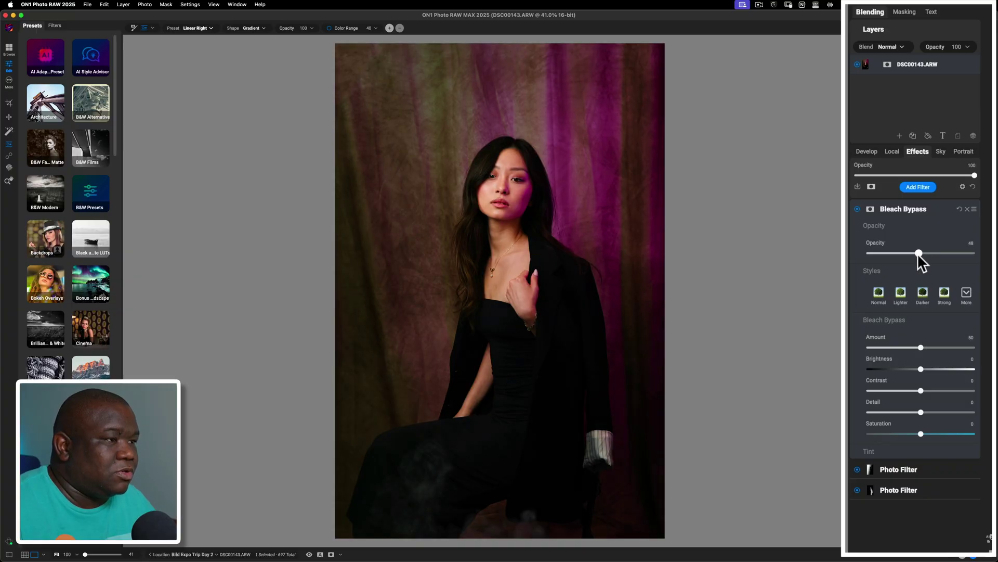
left_click_drag(918, 254, 913, 253)
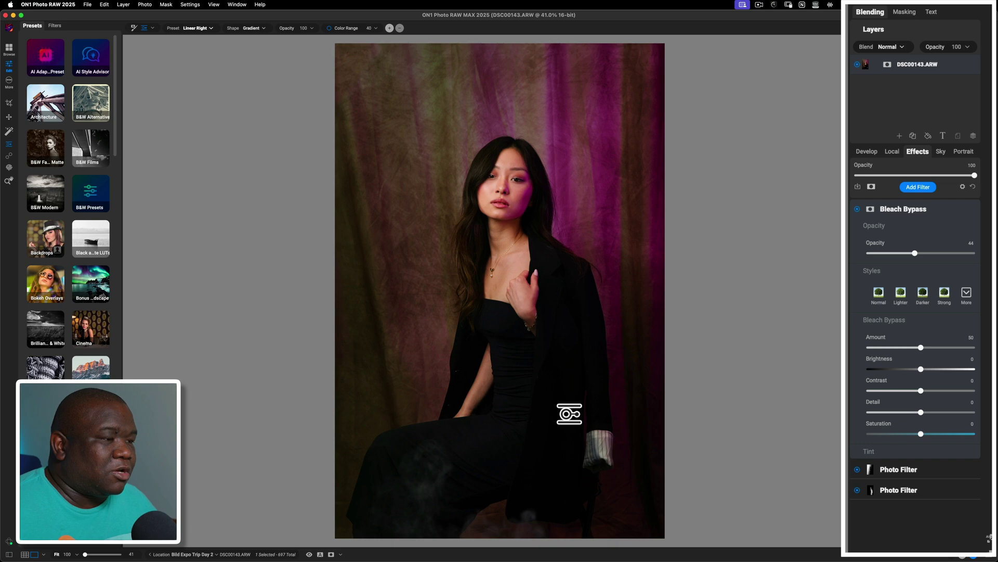
Add a new local adjustment and paint its mask over the hair.
left_click(893, 153)
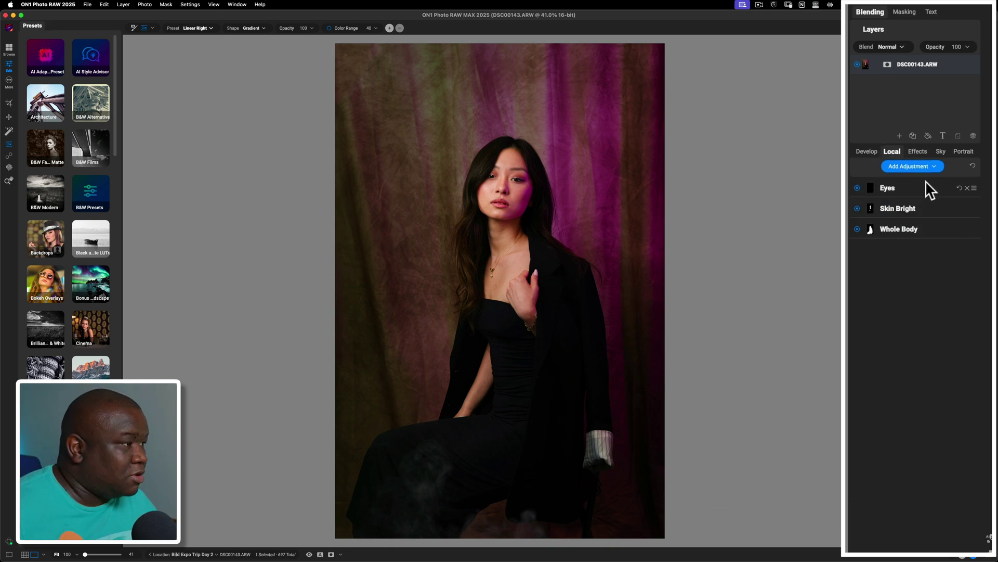
left_click(913, 166)
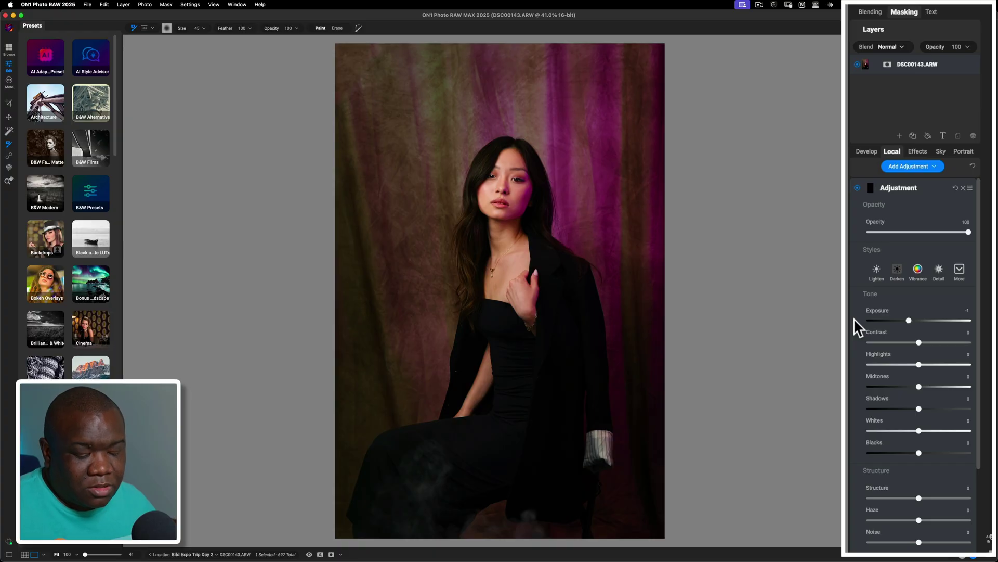
left_click(479, 167)
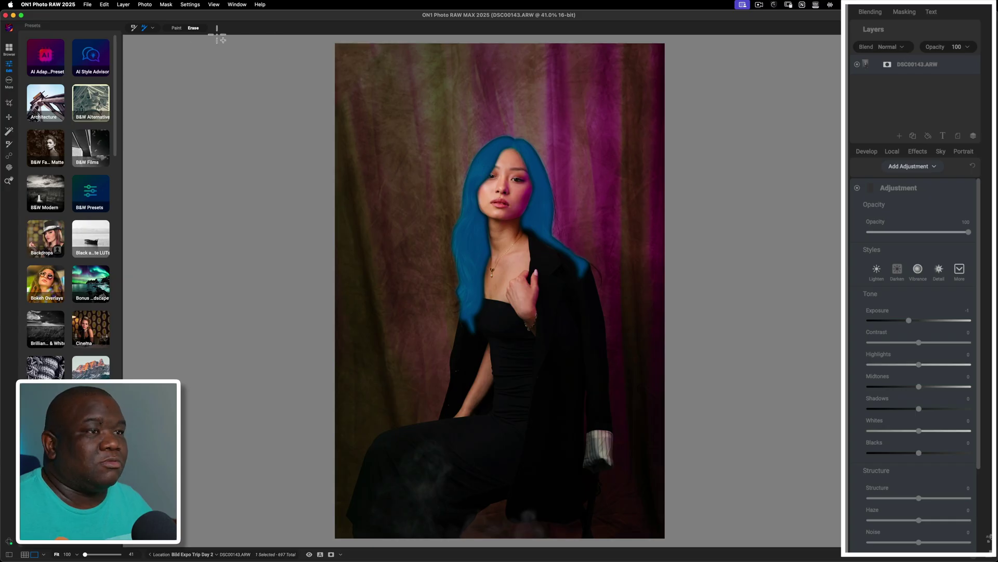
left_click(176, 28)
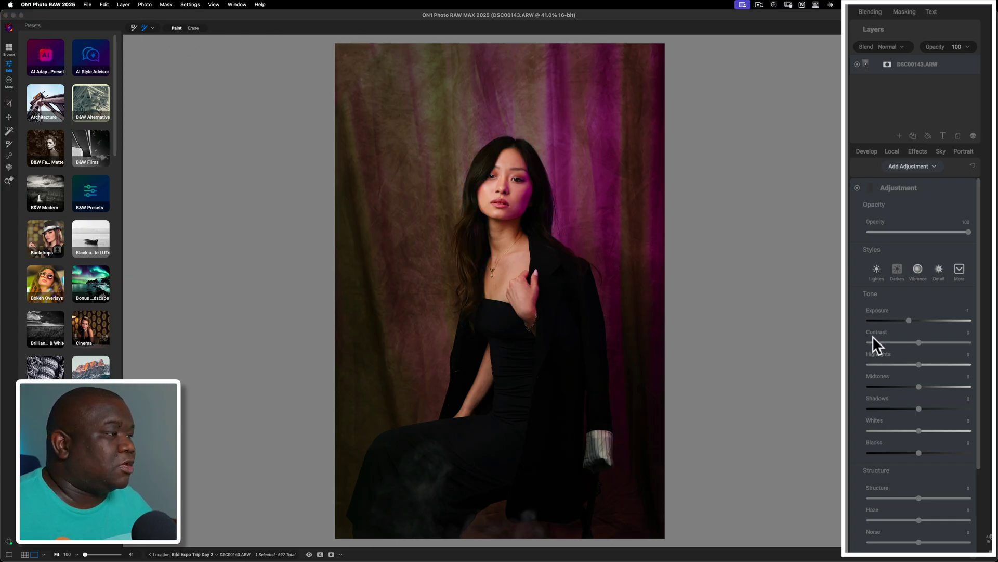
Set the hair to Exposure 0.3, Shadows 12, Blacks -7, Structure 19, and compare with the original.
double_click(872, 309)
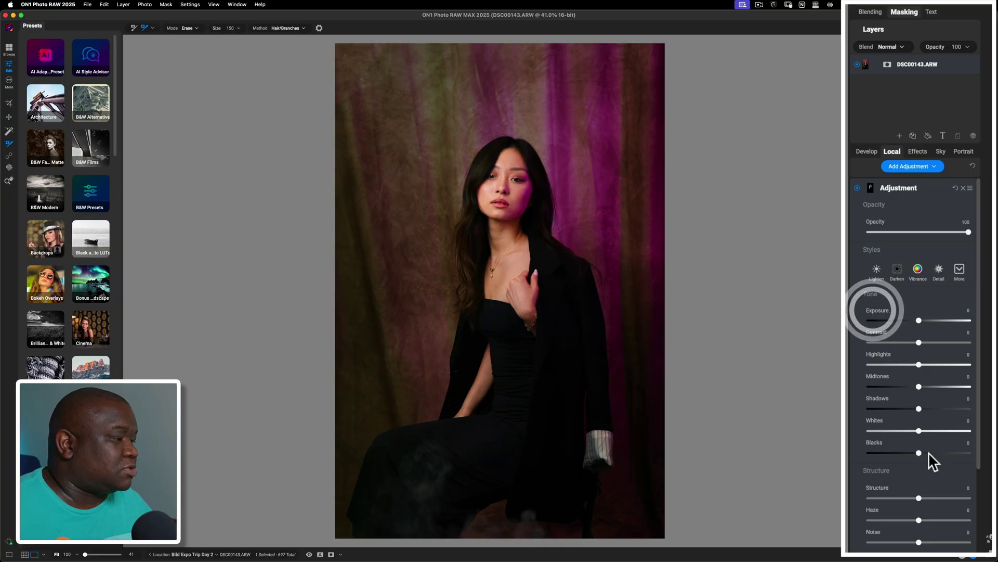
left_click_drag(922, 407, 925, 407)
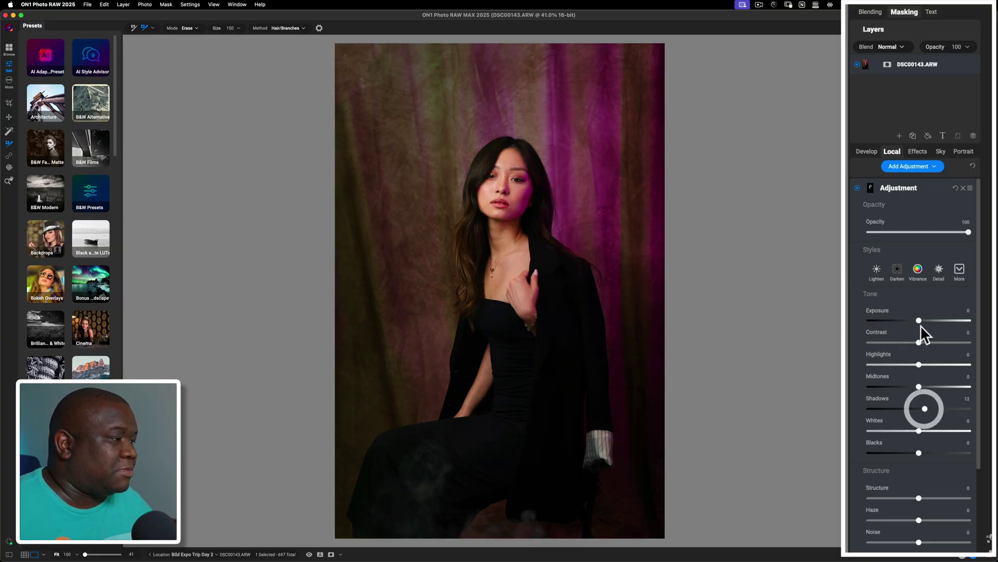
left_click_drag(919, 319, 919, 379)
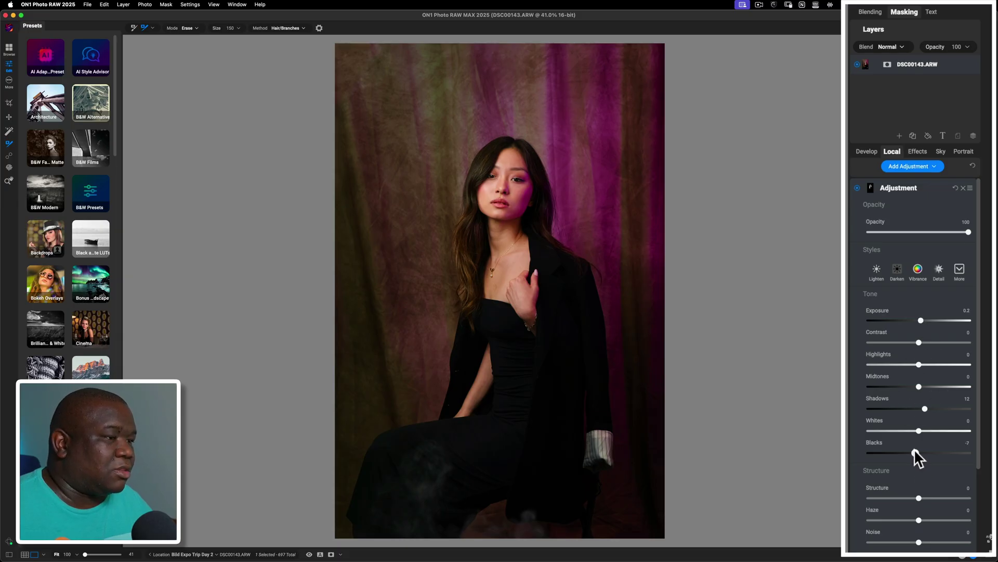
left_click_drag(916, 452, 915, 452)
left_click_drag(919, 498, 927, 494)
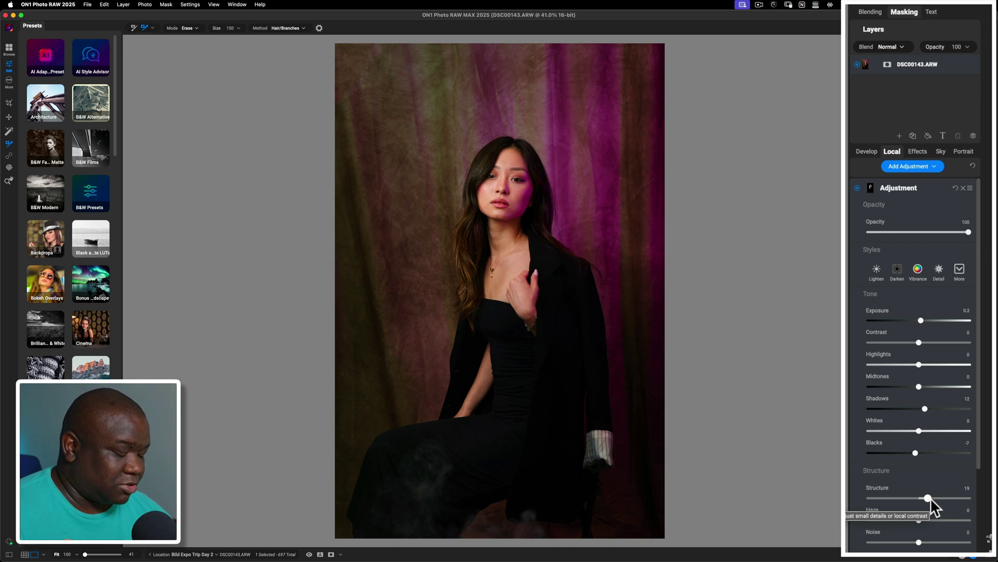
key("p")
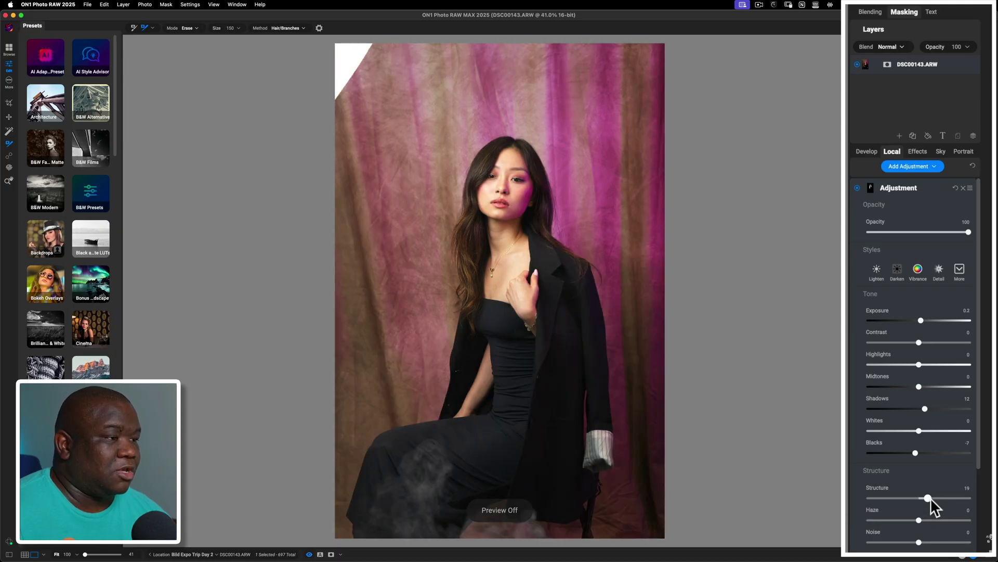
key("p")
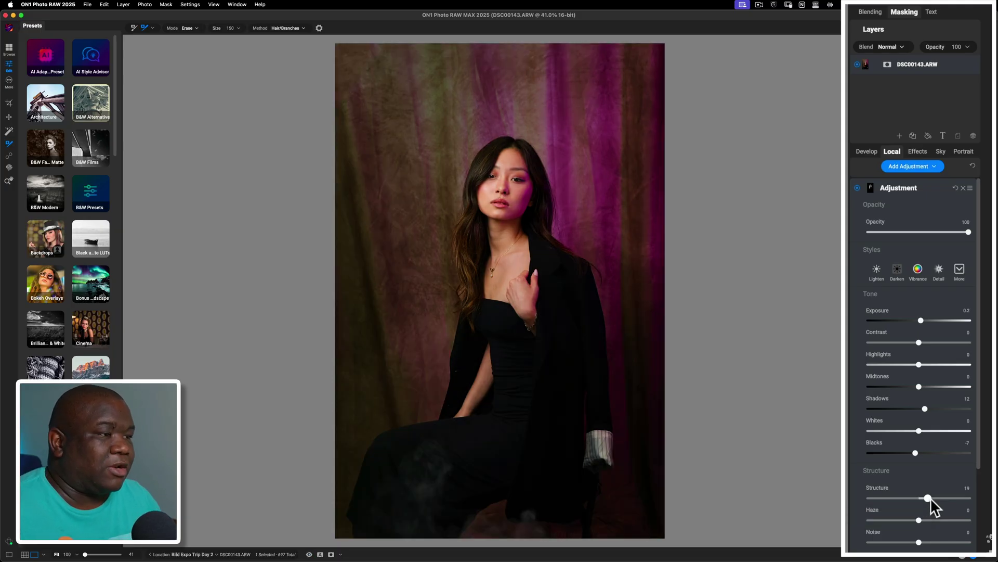